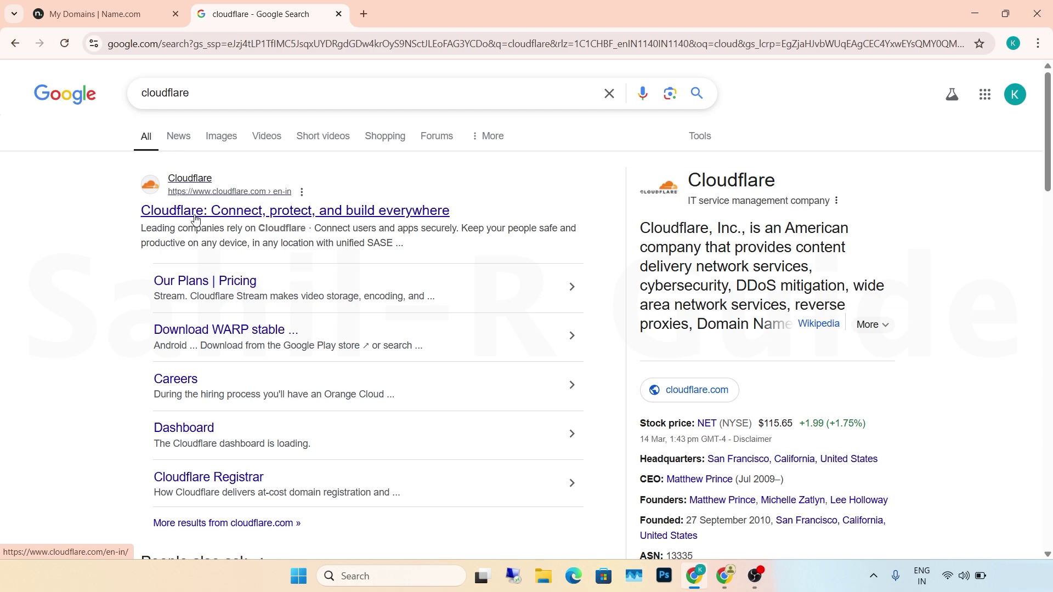
- From the Cloudflare search result, go to Pricing and choose Add a Website under the Free tier
{"action": "left_click", "coordinate": [213, 218]}
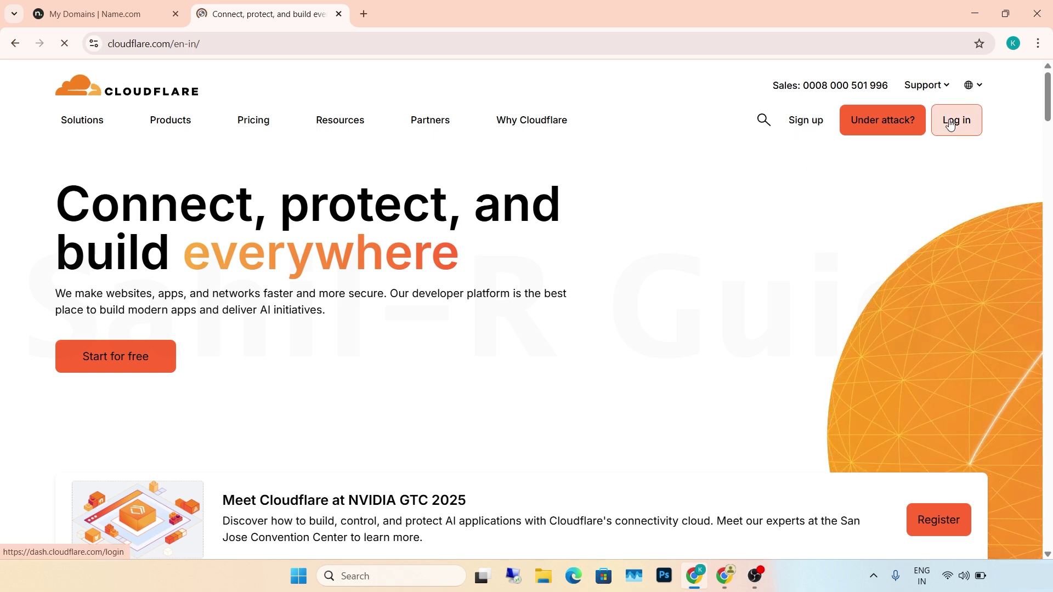
{"action": "left_click", "coordinate": [806, 120]}
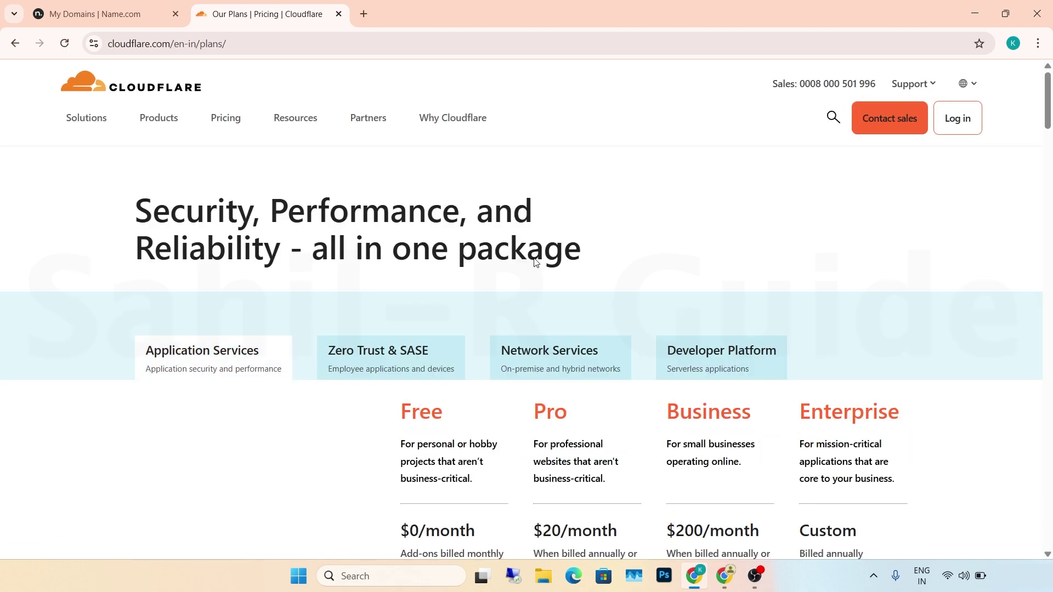
{"action": "scroll", "coordinate": [328, 246], "scroll_direction": "down", "scroll_amount": 4}
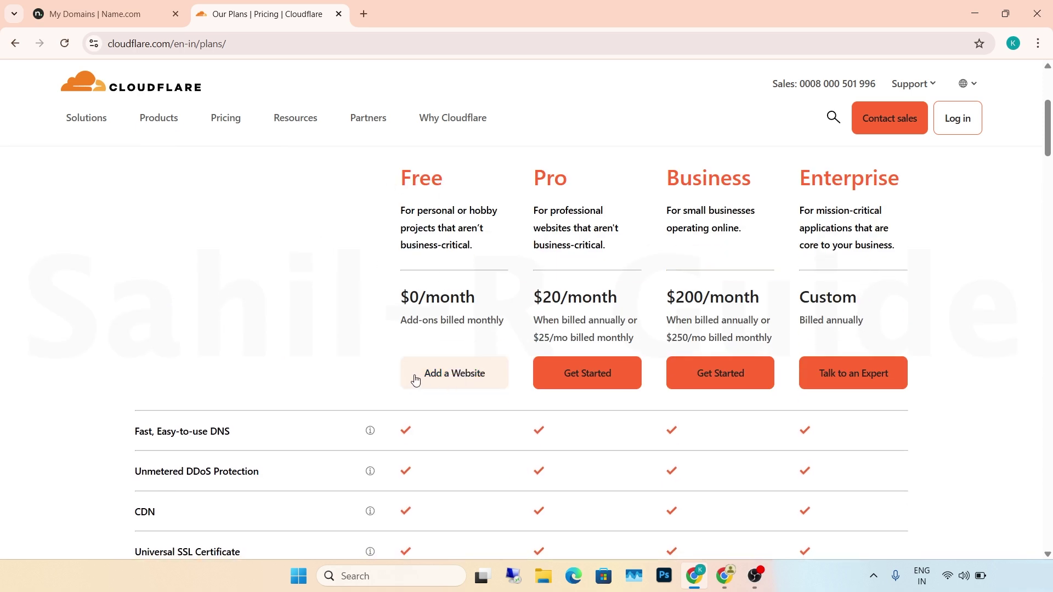
{"action": "left_click", "coordinate": [469, 378]}
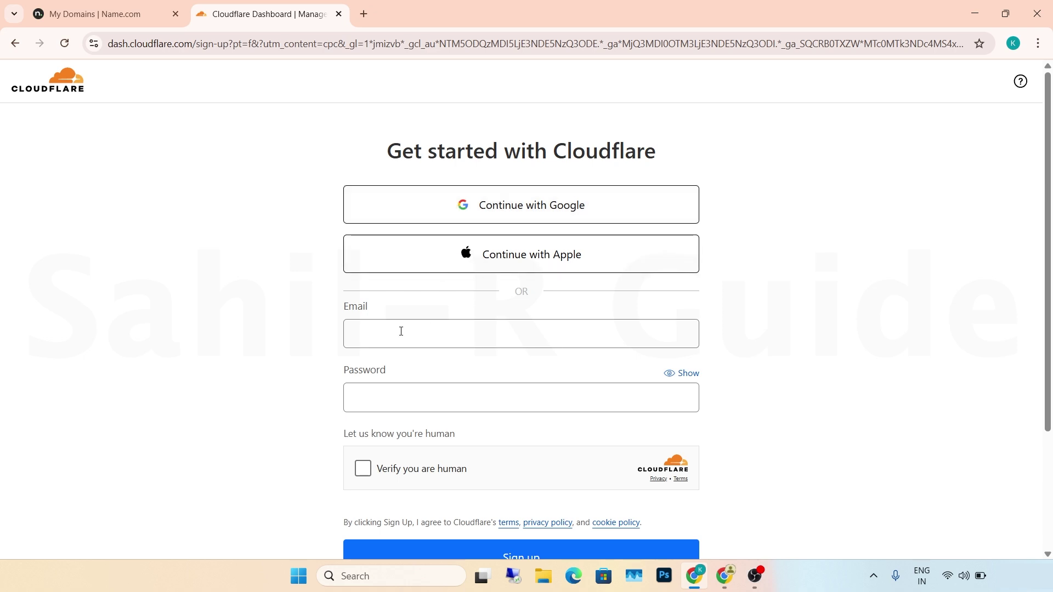
- Sign up to Cloudflare with a Google account and approve the Google consent screen
{"action": "left_click", "coordinate": [449, 210]}
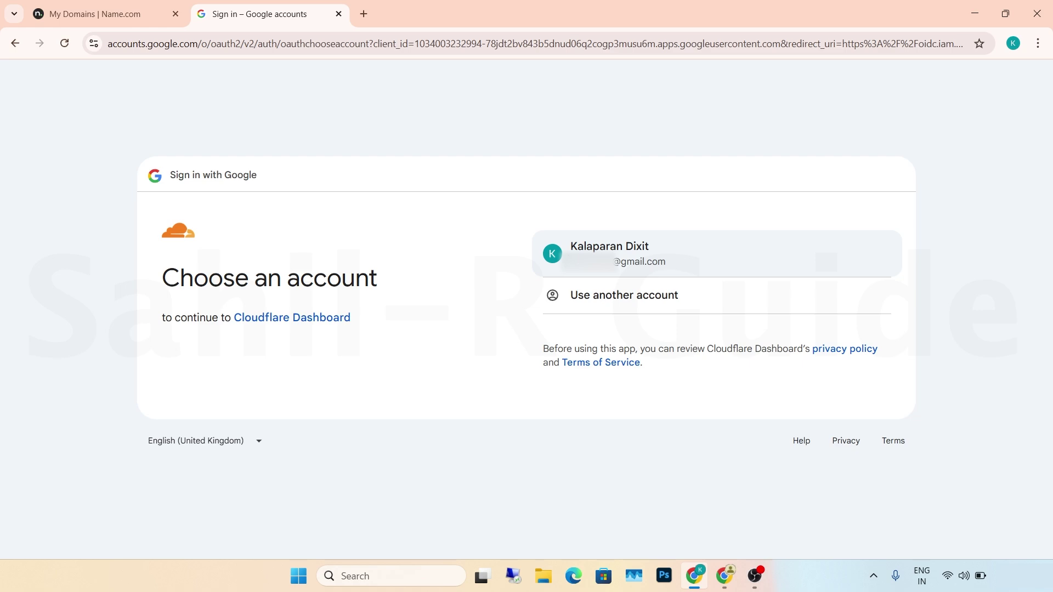
{"action": "left_click", "coordinate": [713, 254]}
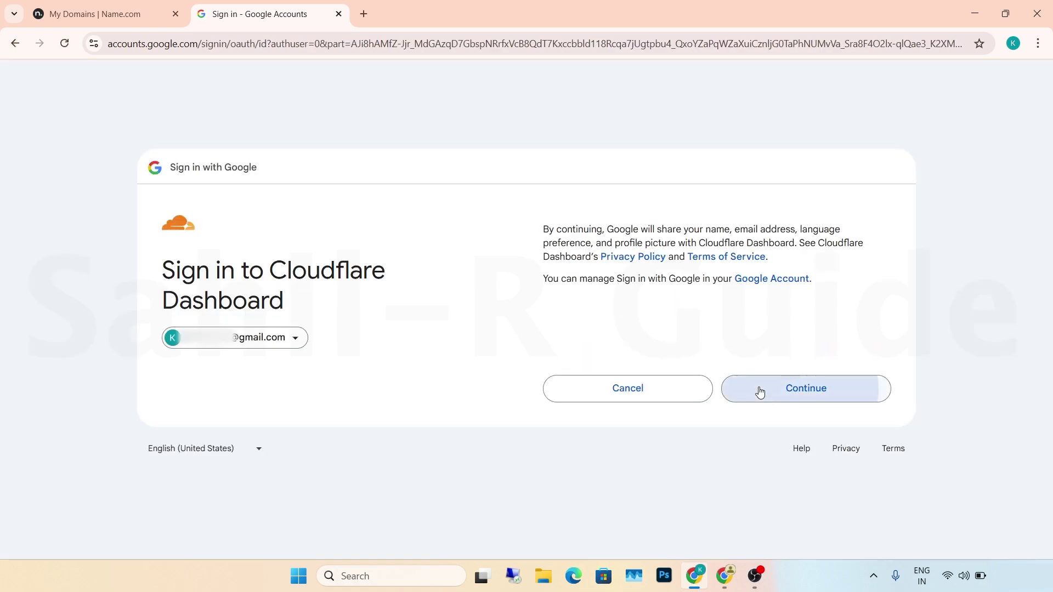
{"action": "left_click", "coordinate": [759, 392]}
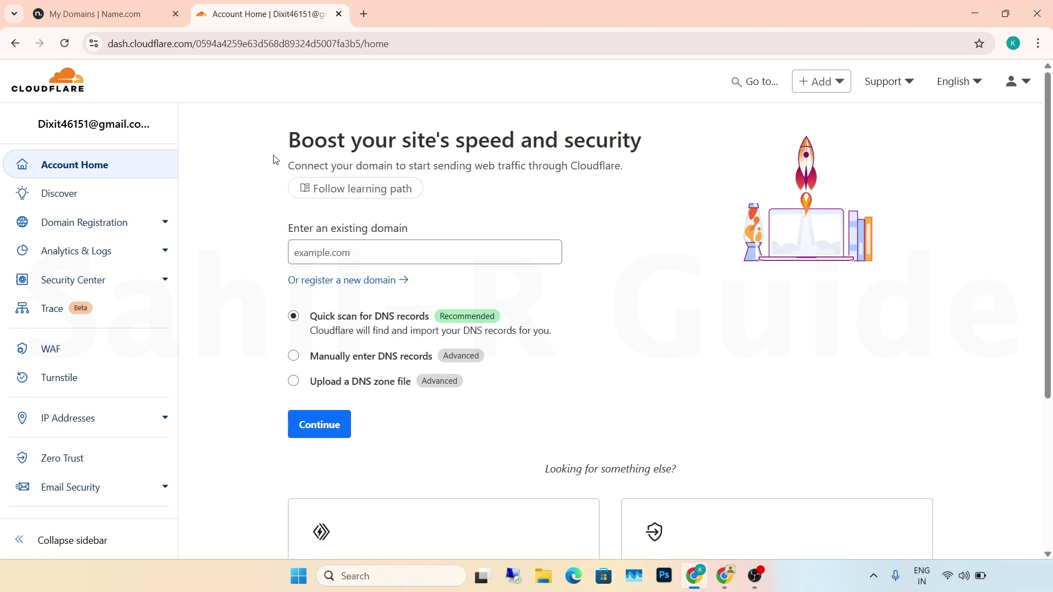
- Add the existing domain newguide.live, copied from Name.com, using Quick scan
{"action": "left_click", "coordinate": [322, 248]}
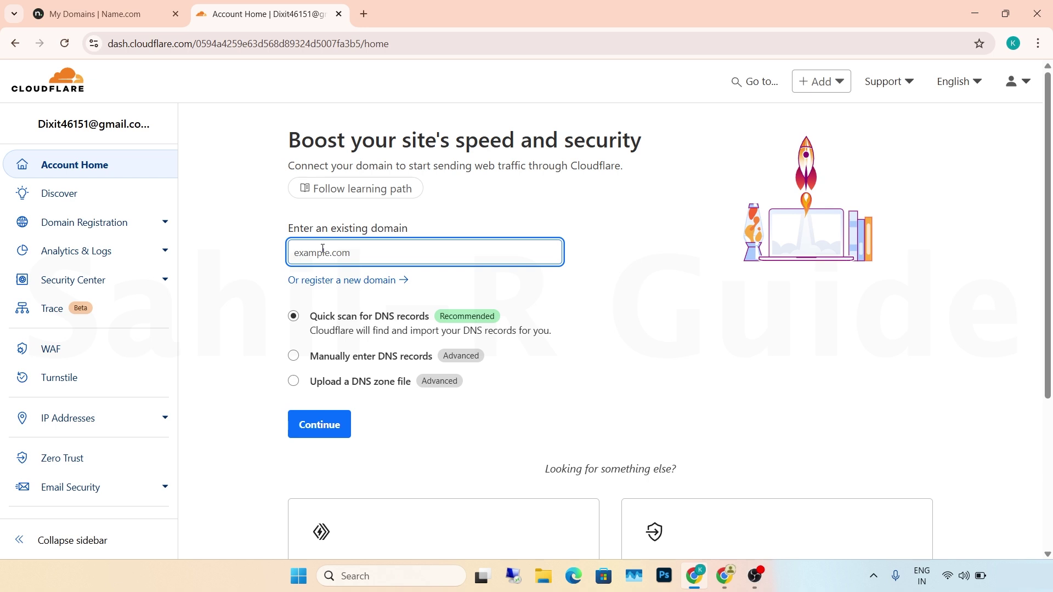
{"action": "left_click", "coordinate": [96, 14]}
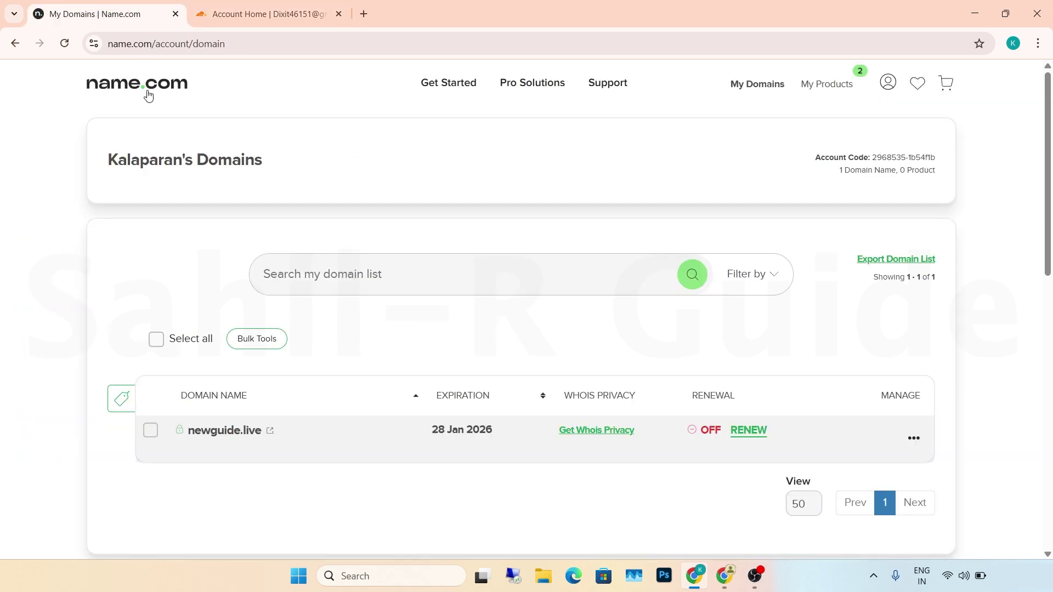
{"action": "left_click_drag", "start_coordinate": [263, 431], "coordinate": [185, 434]}
{"action": "key", "text": "ctrl+c"}
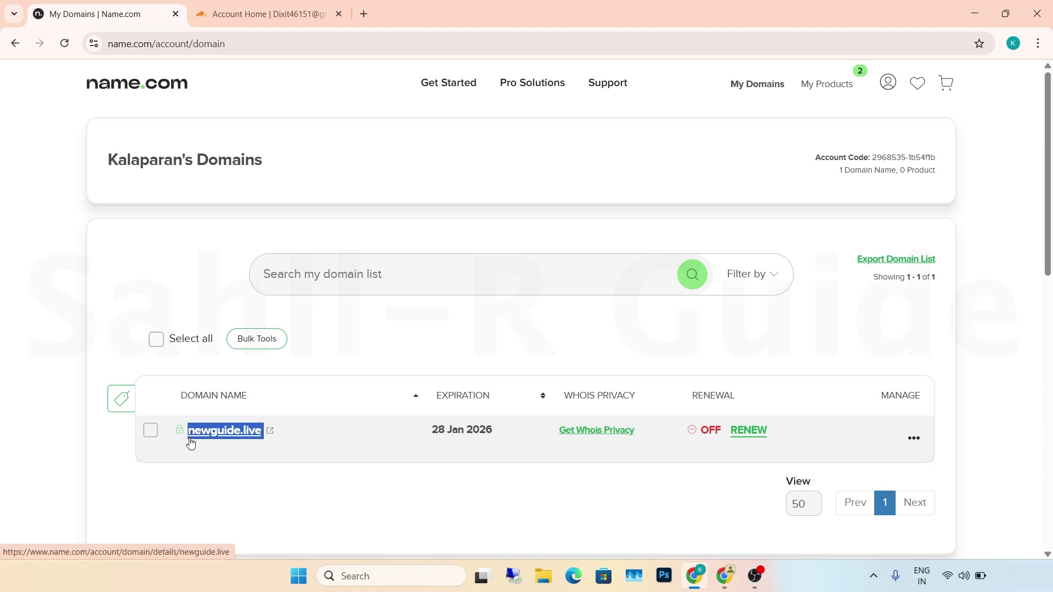
{"action": "left_click", "coordinate": [263, 14]}
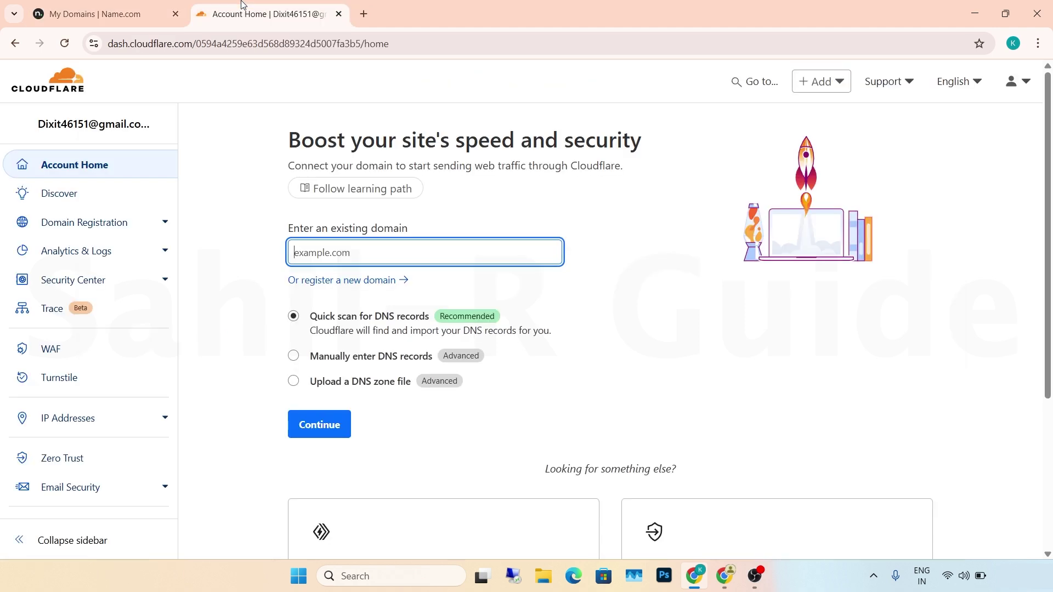
{"action": "key", "text": "ctrl+v"}
{"action": "left_click", "coordinate": [311, 426]}
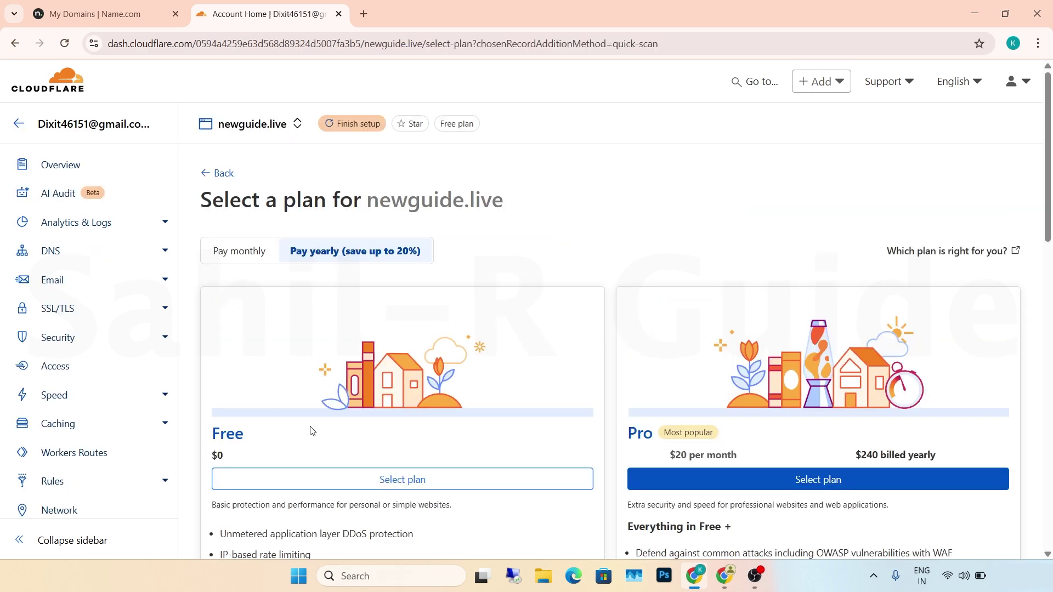
- Pick the Free plan for newguide.live and accept the scanned DNS records to continue to activation
{"action": "left_click", "coordinate": [313, 480]}
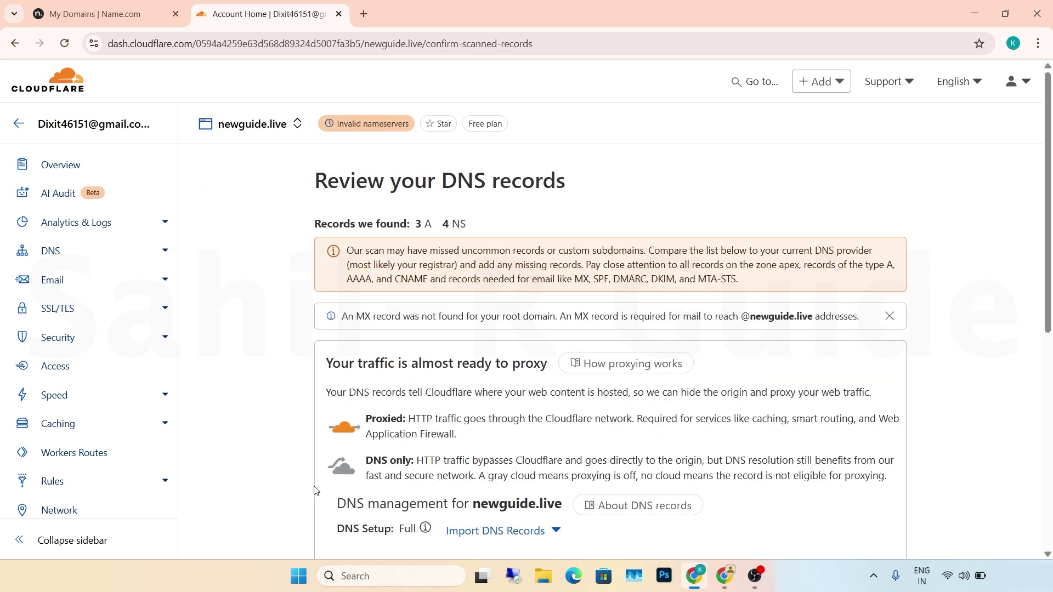
{"action": "scroll", "coordinate": [316, 490], "scroll_direction": "down", "scroll_amount": 6}
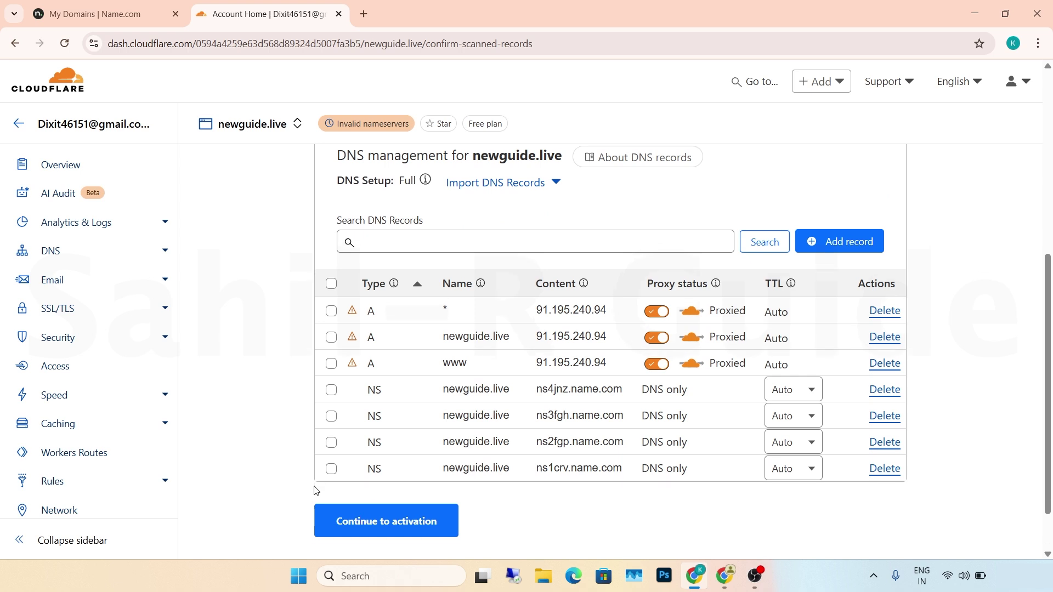
{"action": "scroll", "coordinate": [316, 489], "scroll_direction": "down", "scroll_amount": 1}
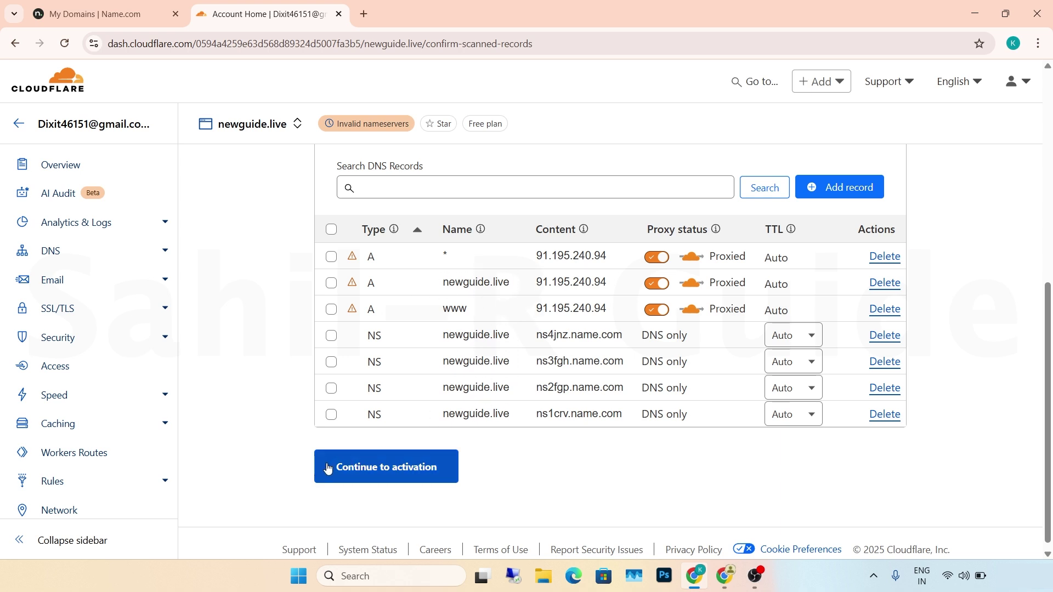
{"action": "left_click", "coordinate": [367, 467]}
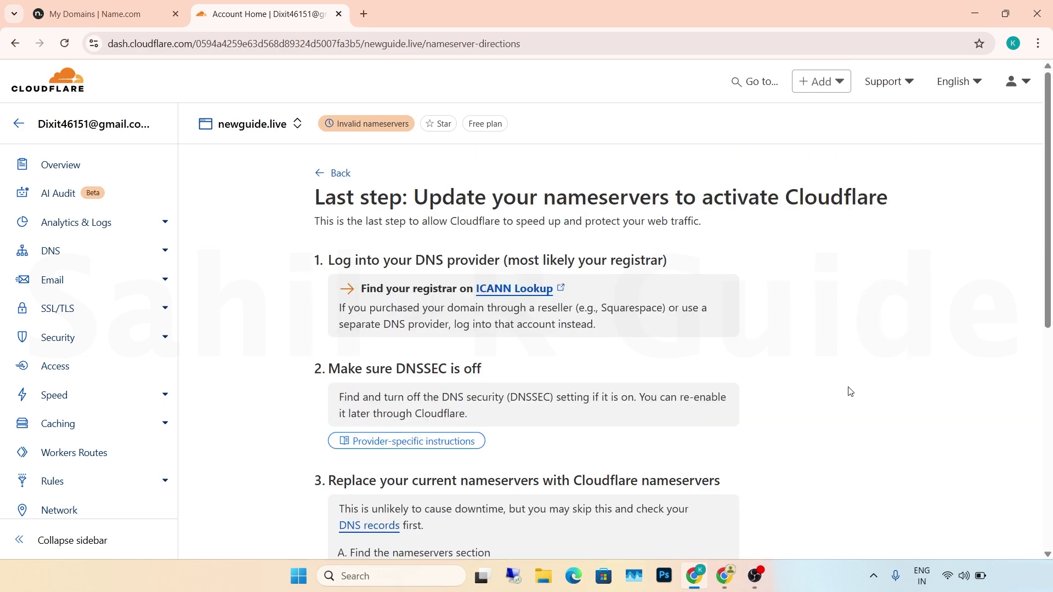
- Read the assigned nameservers chuck.ns.cloudflare.com and peaches.ns.cloudflare.com, then return to Name.com
{"action": "scroll", "coordinate": [816, 273], "scroll_direction": "down", "scroll_amount": 5}
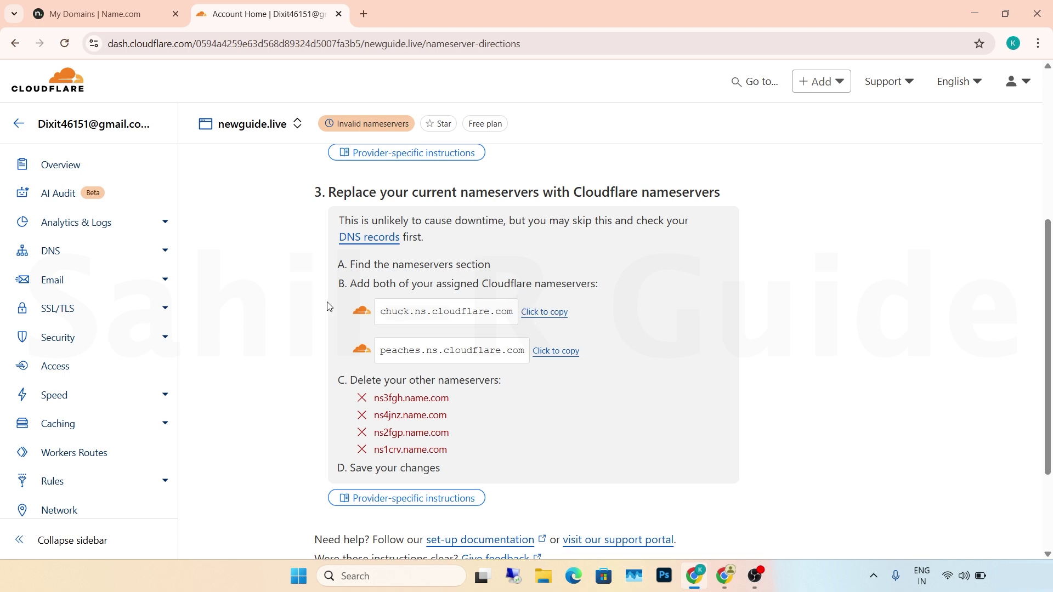
{"action": "left_click", "coordinate": [107, 16]}
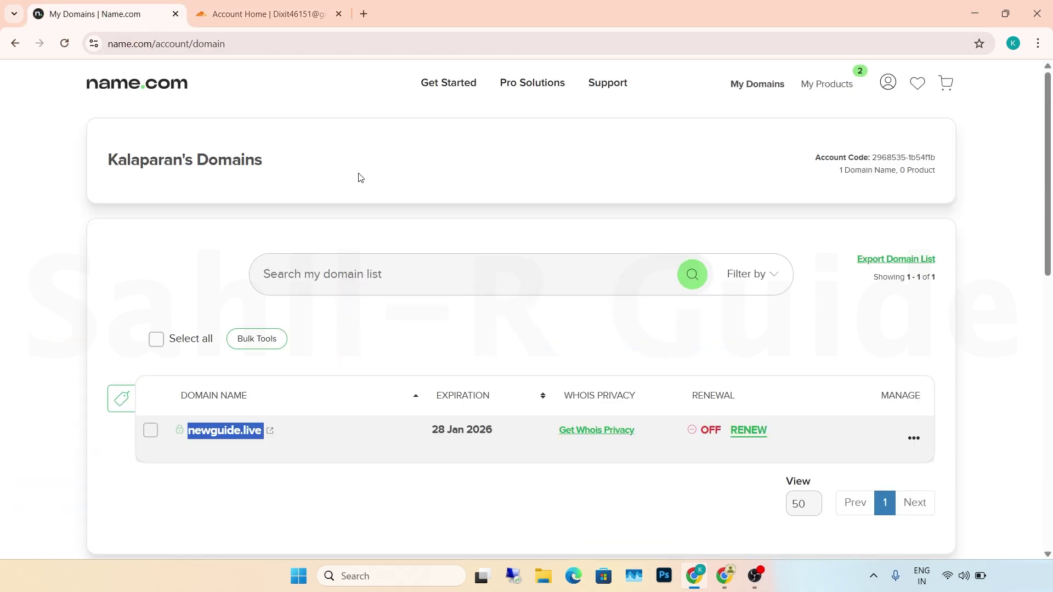
{"action": "left_click", "coordinate": [112, 113]}
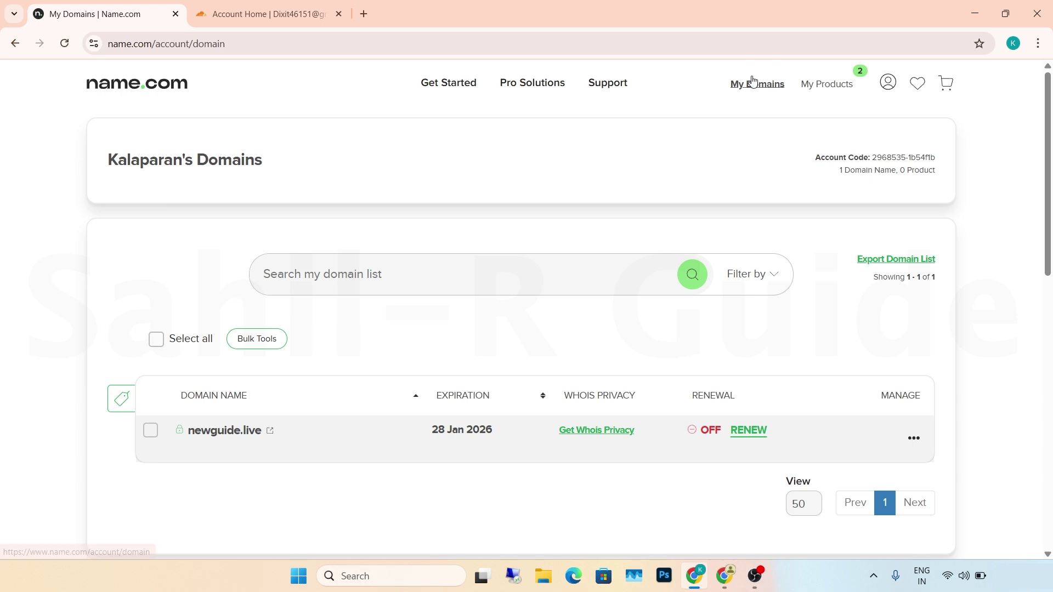
- Remove the four default nameservers ns1–ns4.name.com from newguide.live
{"action": "left_click", "coordinate": [913, 437]}
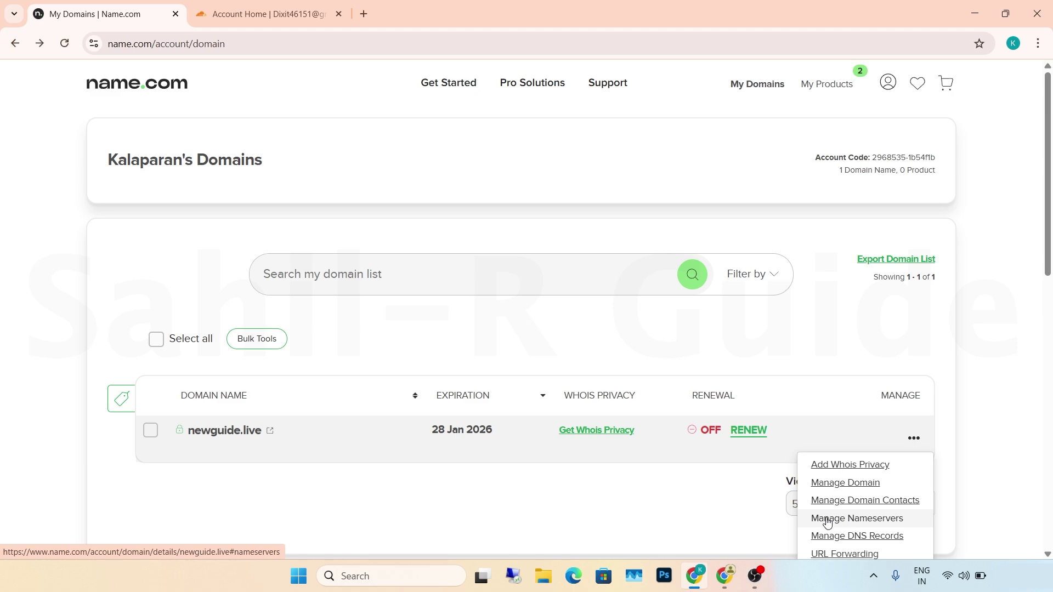
{"action": "left_click", "coordinate": [827, 520]}
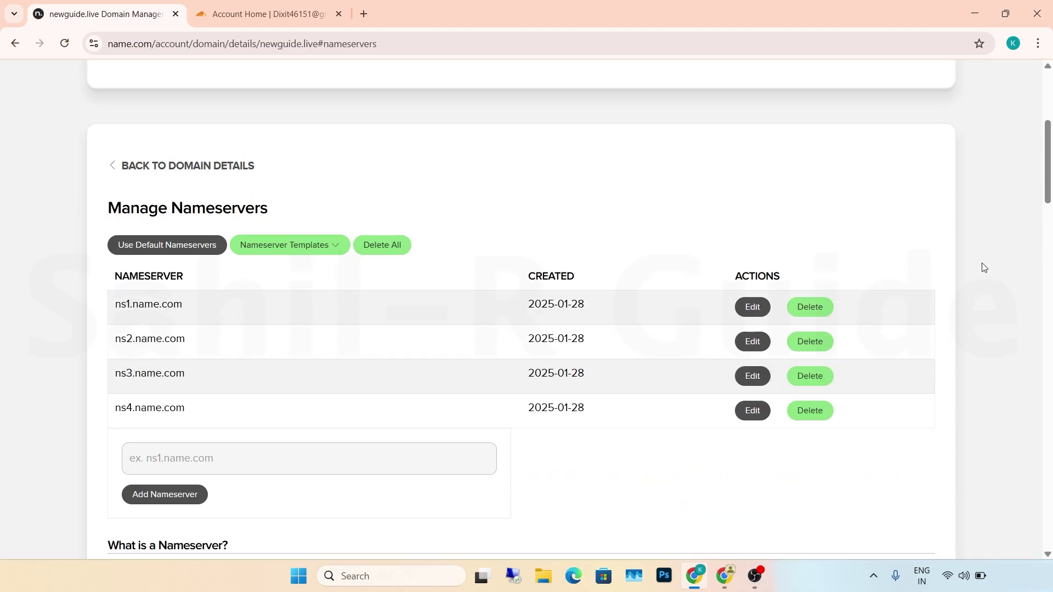
{"action": "scroll", "coordinate": [984, 268], "scroll_direction": "up", "scroll_amount": 3}
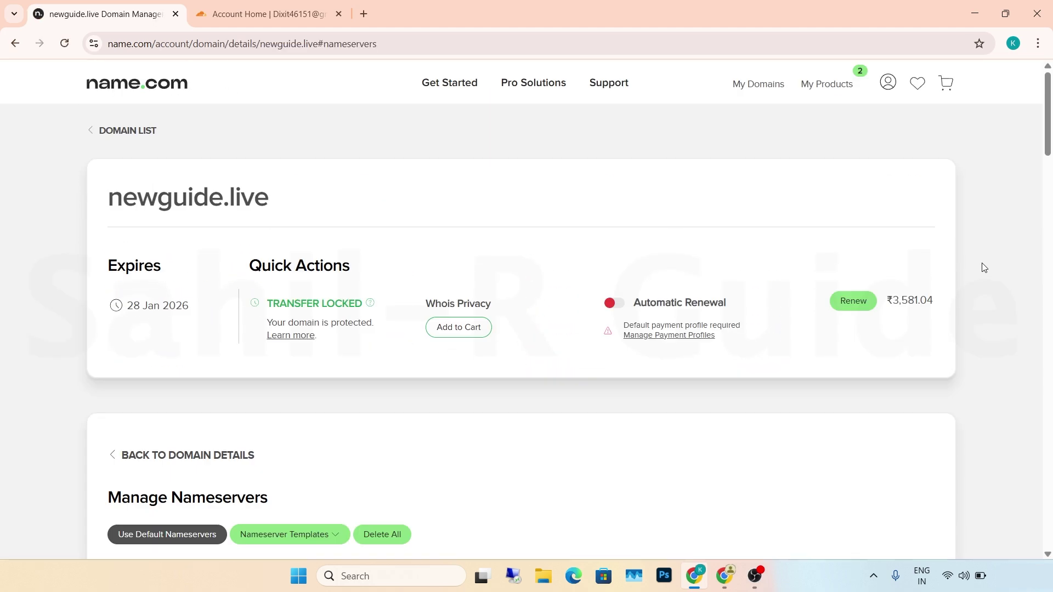
{"action": "scroll", "coordinate": [982, 266], "scroll_direction": "down", "scroll_amount": 7}
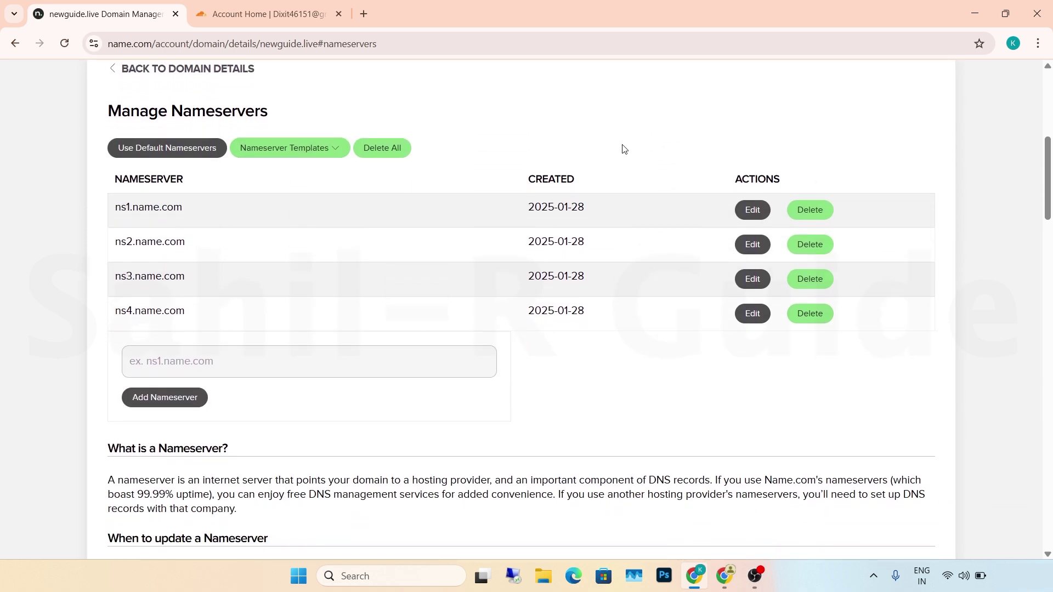
{"action": "left_click", "coordinate": [801, 216]}
{"action": "left_click", "coordinate": [801, 216]}
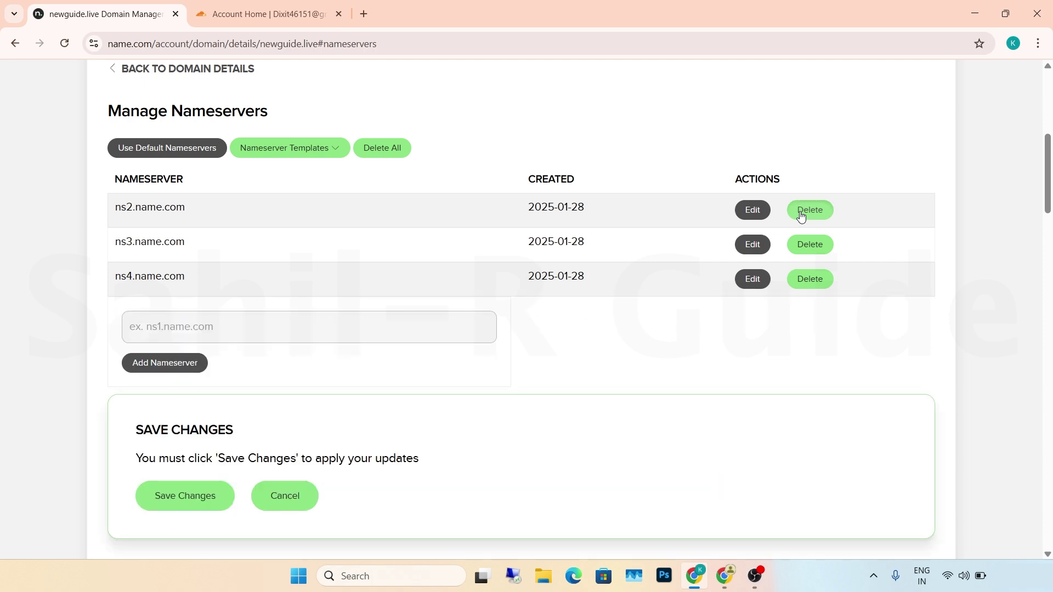
{"action": "left_click", "coordinate": [802, 216]}
{"action": "left_click", "coordinate": [801, 217]}
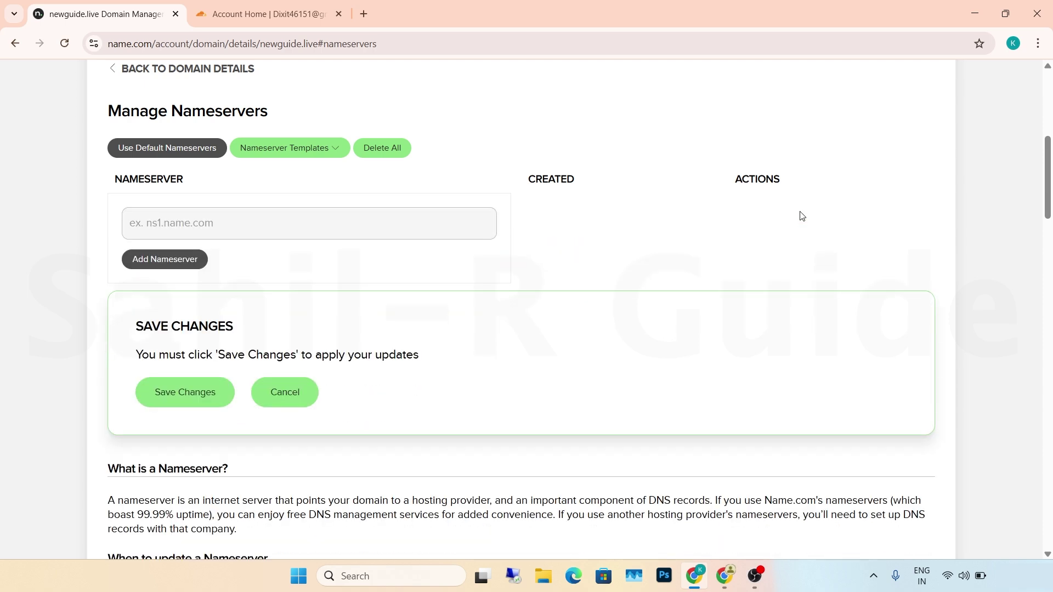
- Add chuck.ns.cloudflare.com, copied from Cloudflare, as a nameserver
{"action": "left_click", "coordinate": [239, 5]}
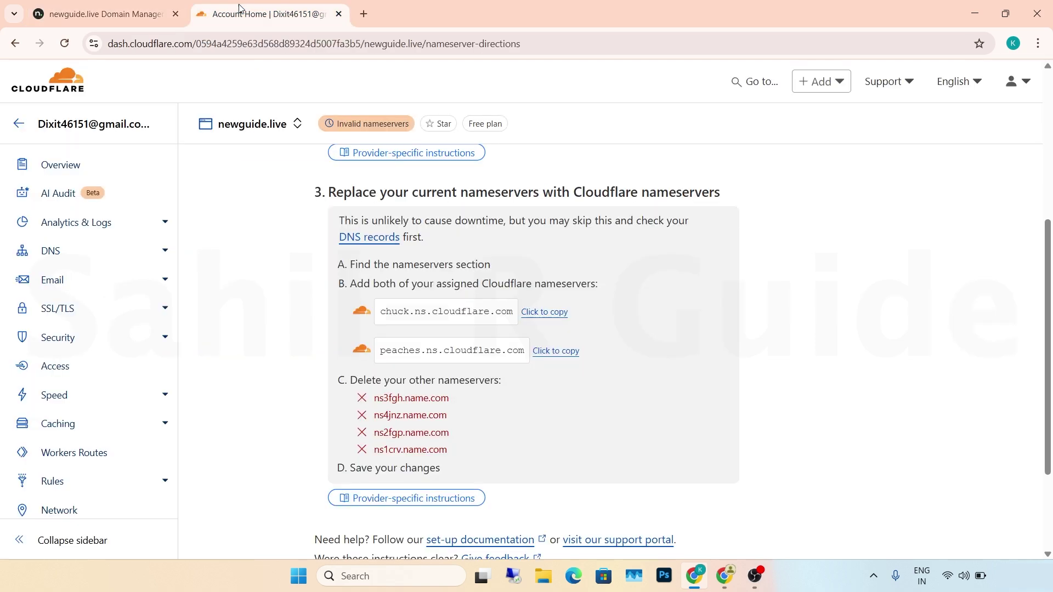
{"action": "left_click", "coordinate": [534, 312]}
{"action": "left_click", "coordinate": [117, 15]}
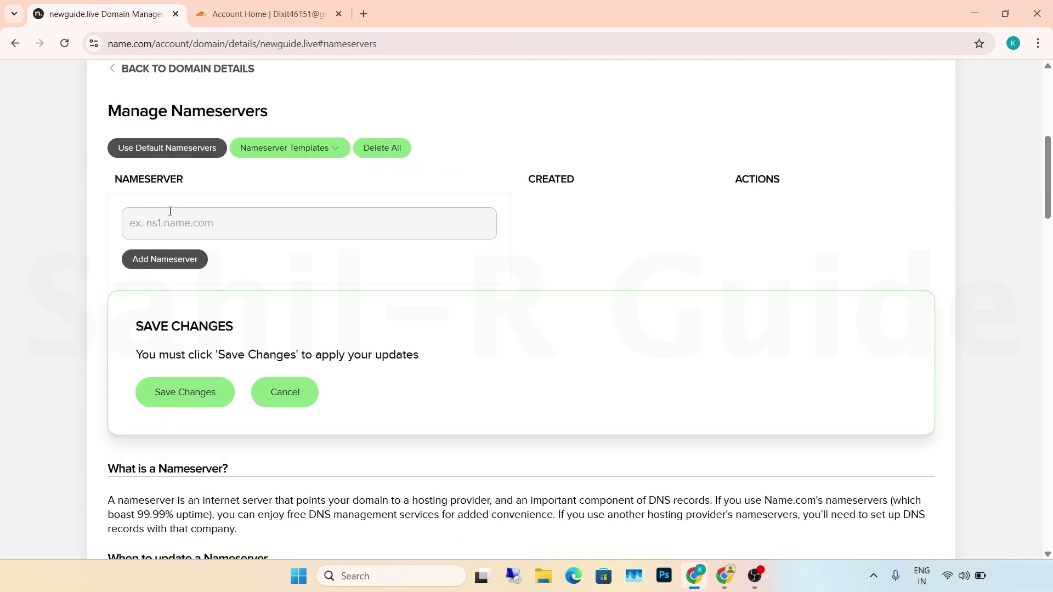
{"action": "key", "text": "ctrl+v"}
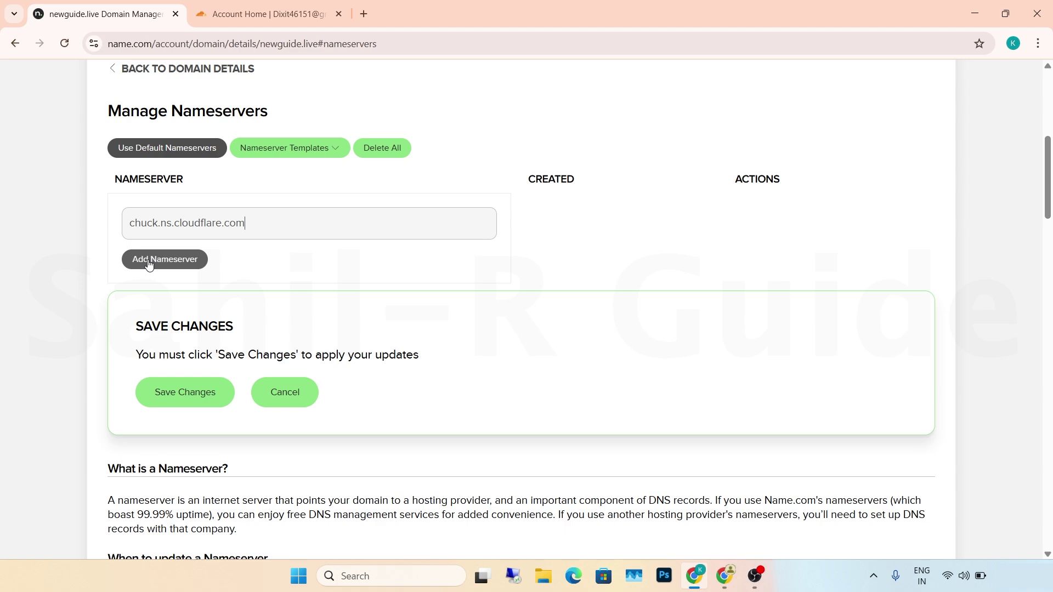
{"action": "left_click", "coordinate": [148, 262]}
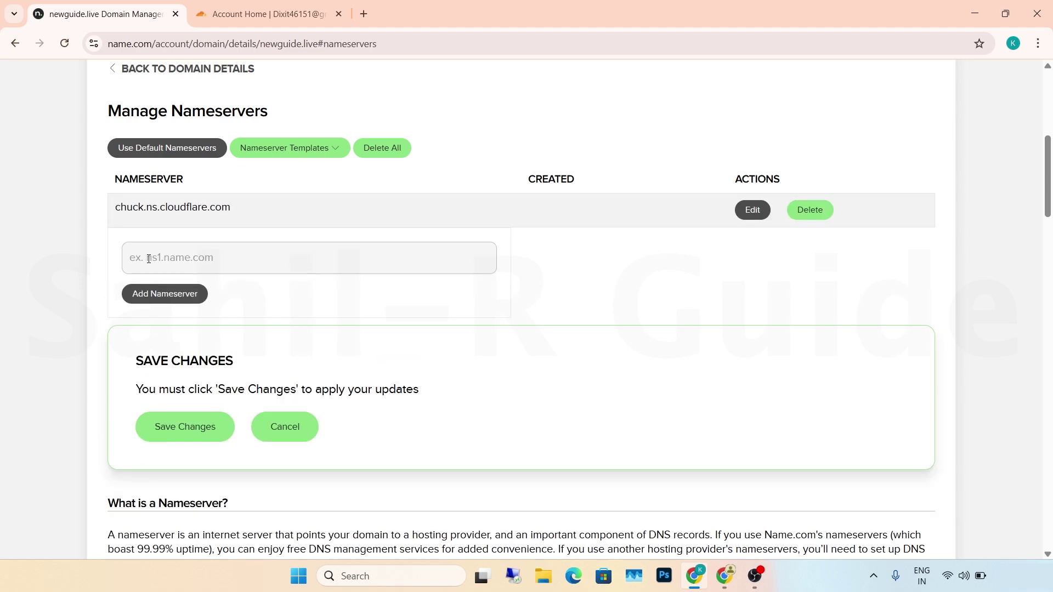
- Add peaches.ns.cloudflare.com as the second nameserver and save the changes
{"action": "left_click", "coordinate": [264, 14]}
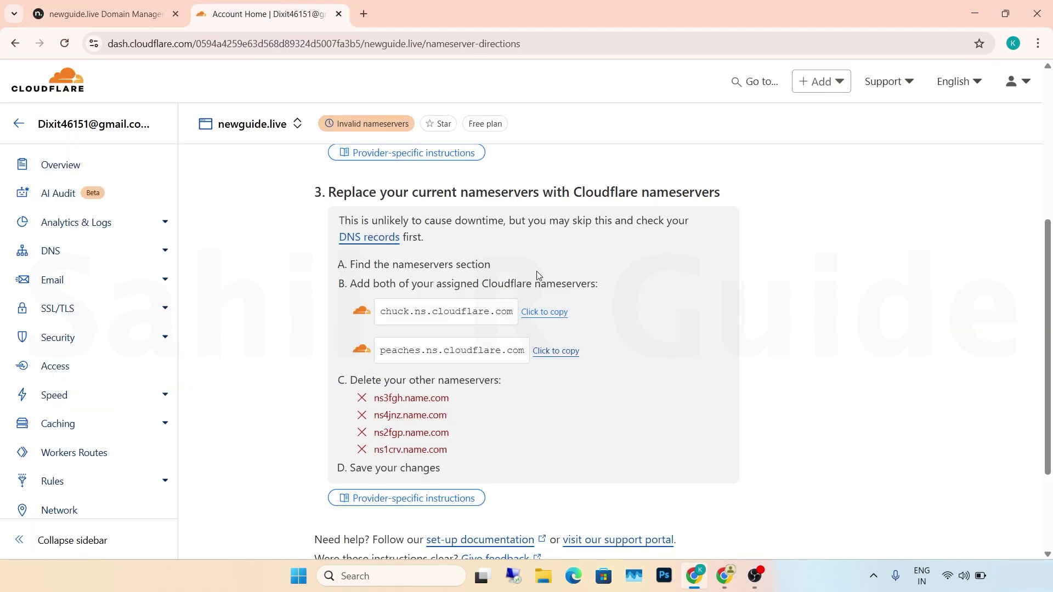
{"action": "left_click", "coordinate": [544, 354]}
{"action": "left_click", "coordinate": [131, 12]}
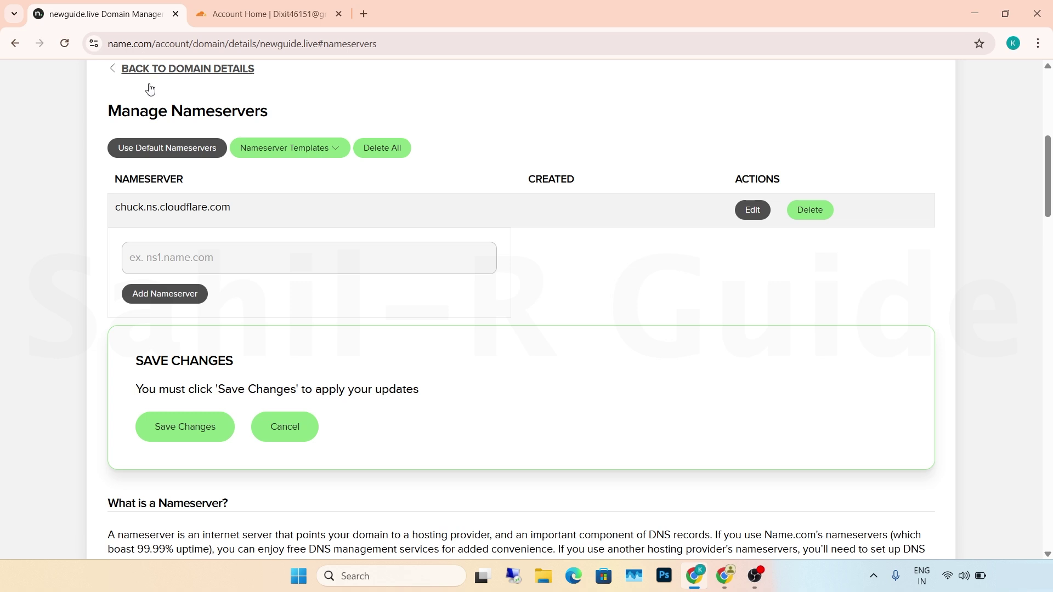
{"action": "left_click", "coordinate": [156, 265]}
{"action": "key", "text": "ctrl+v"}
{"action": "key", "text": "Return"}
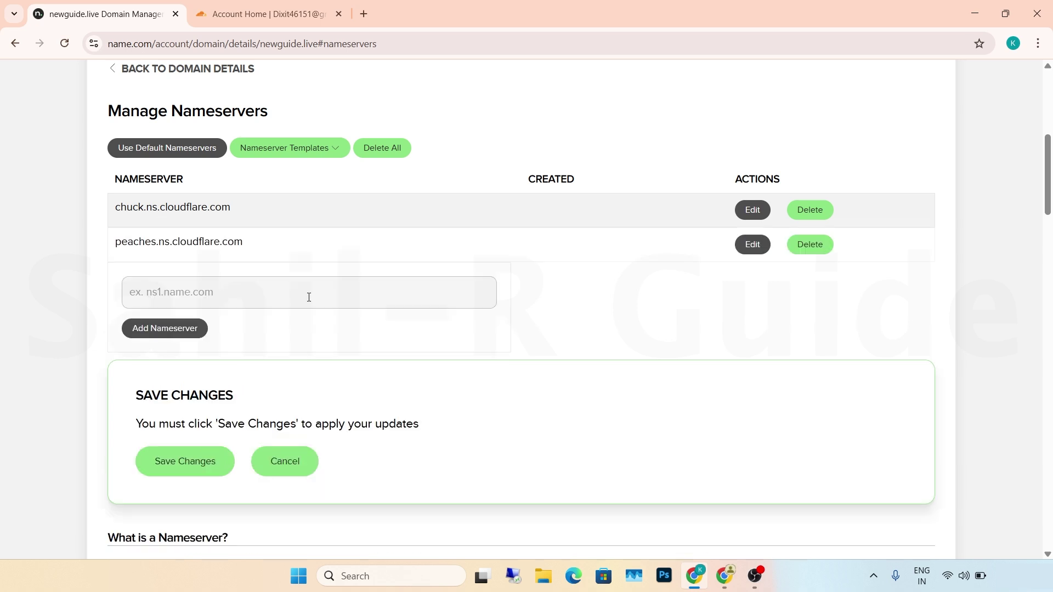
{"action": "left_click", "coordinate": [179, 462]}
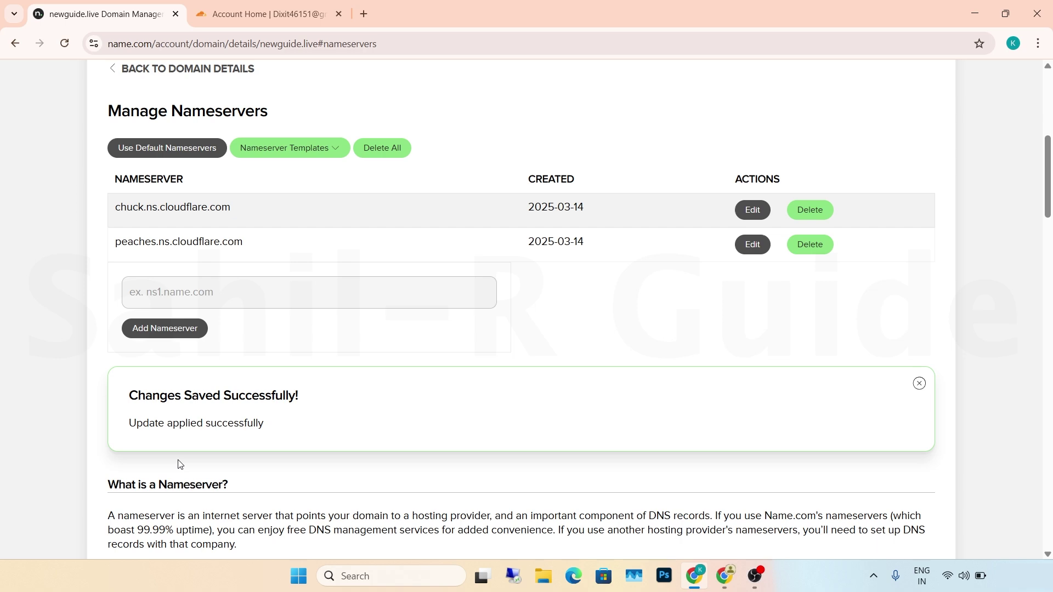
- Continue to the newguide.live overview and run Check nameservers now until the site is Active
{"action": "left_click", "coordinate": [263, 14]}
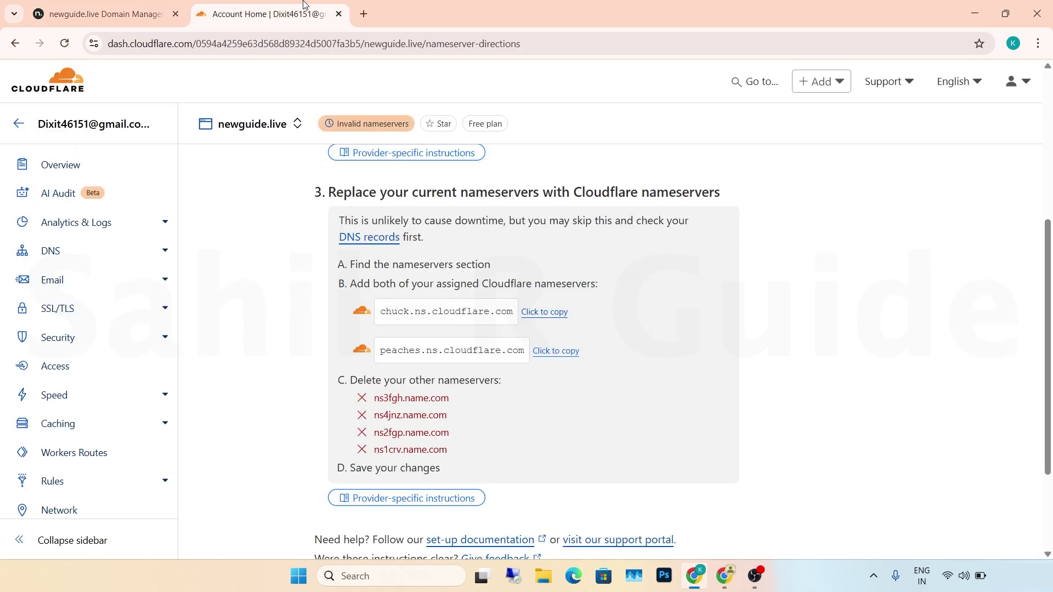
{"action": "scroll", "coordinate": [873, 308], "scroll_direction": "down", "scroll_amount": 3}
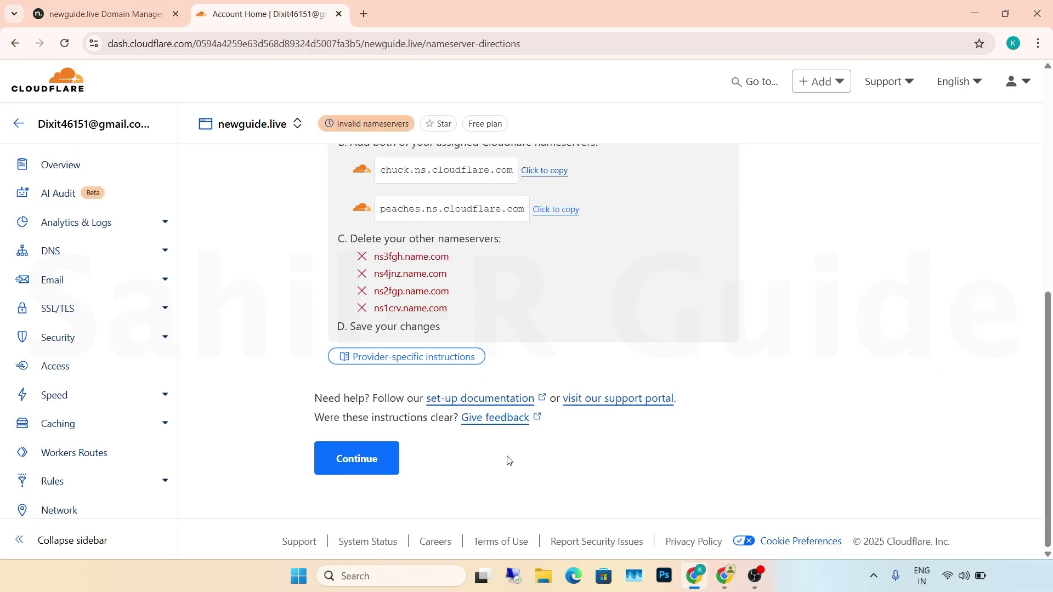
{"action": "left_click", "coordinate": [355, 460]}
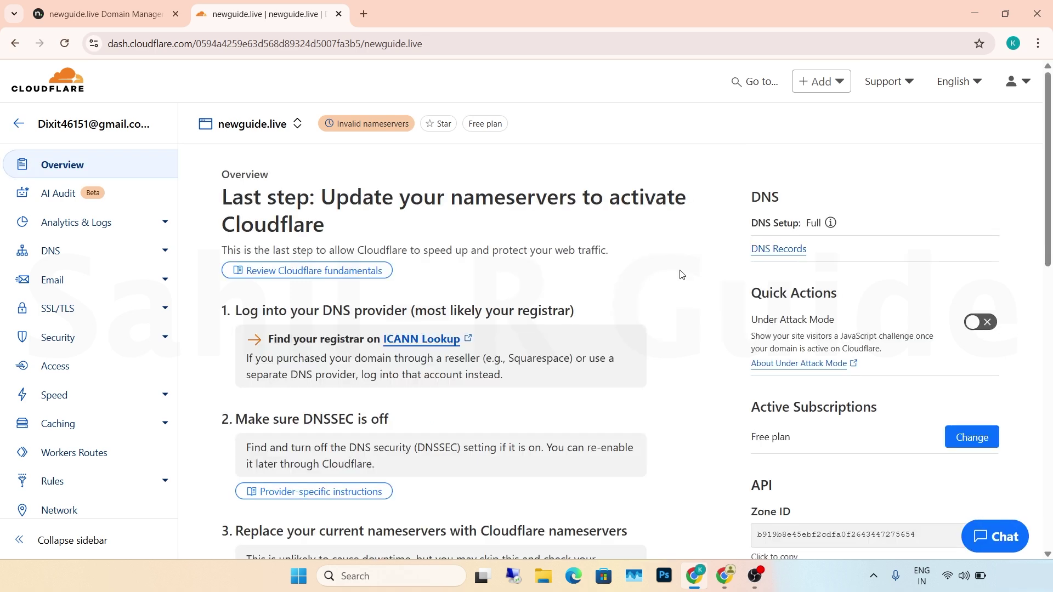
{"action": "scroll", "coordinate": [682, 274], "scroll_direction": "down", "scroll_amount": 10}
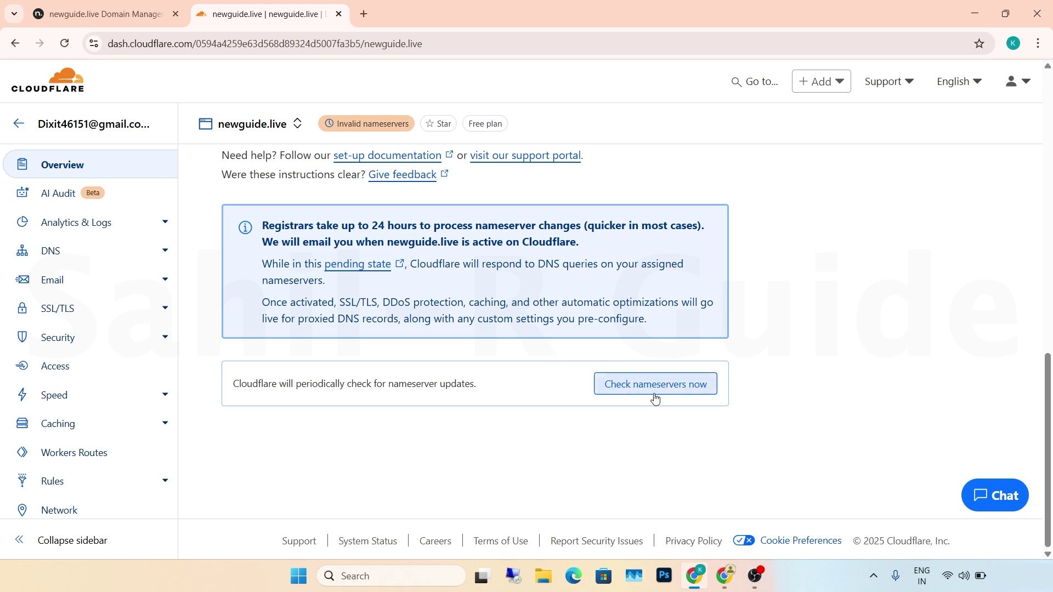
{"action": "left_click", "coordinate": [677, 392]}
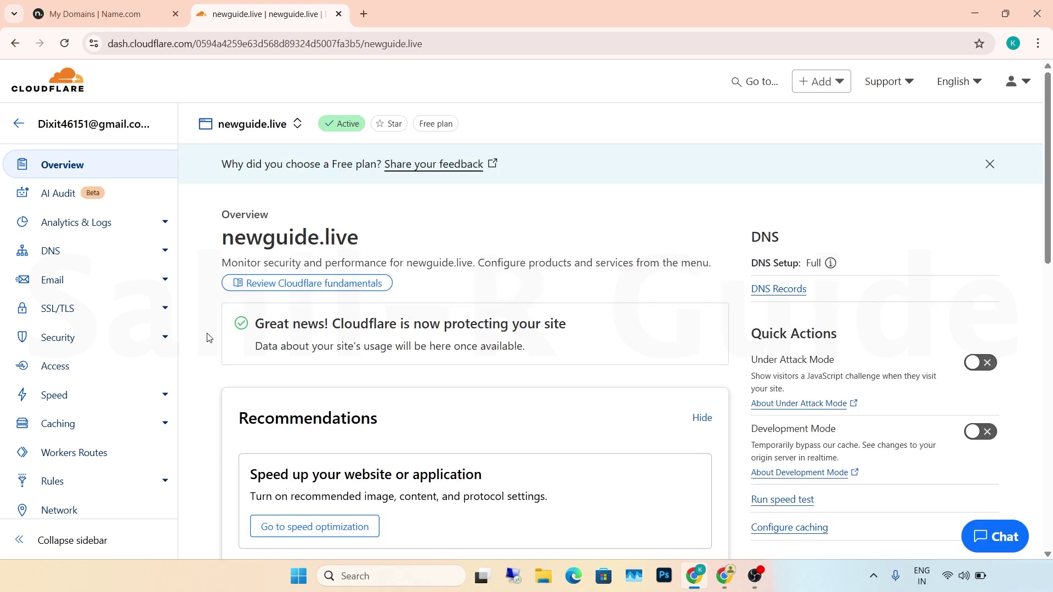
- Refresh the site status and open the DNS Records page for newguide.live
{"action": "left_click", "coordinate": [65, 44]}
{"action": "left_click", "coordinate": [169, 258]}
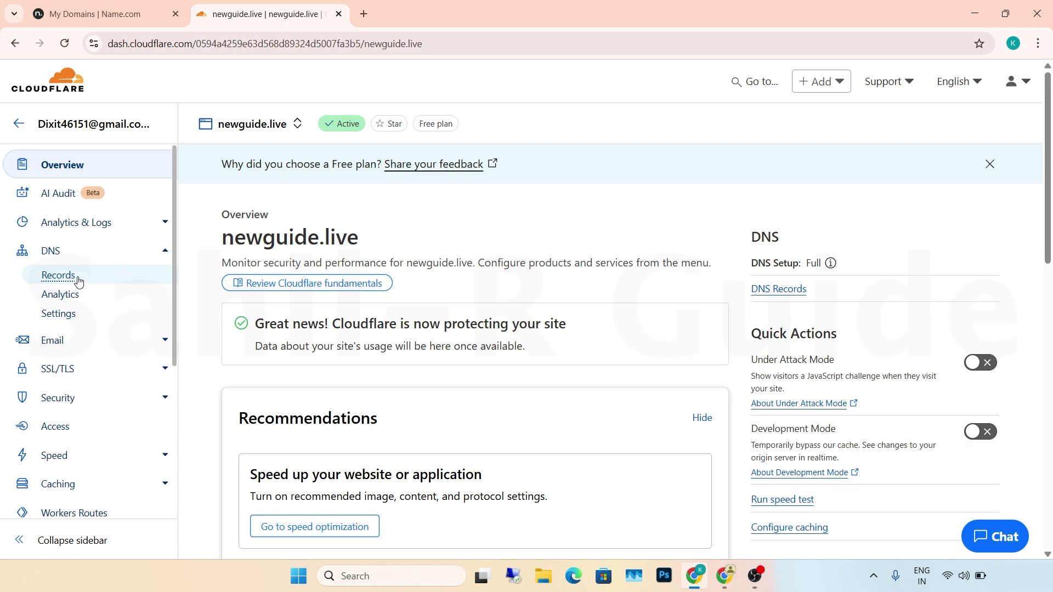
{"action": "left_click", "coordinate": [59, 278]}
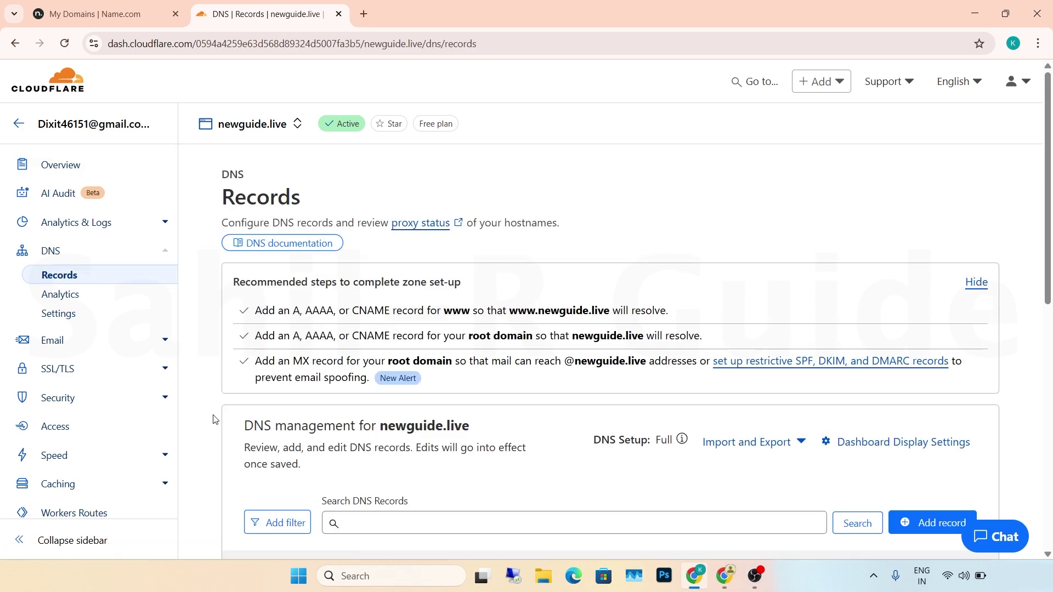
{"action": "scroll", "coordinate": [213, 420], "scroll_direction": "down", "scroll_amount": 5}
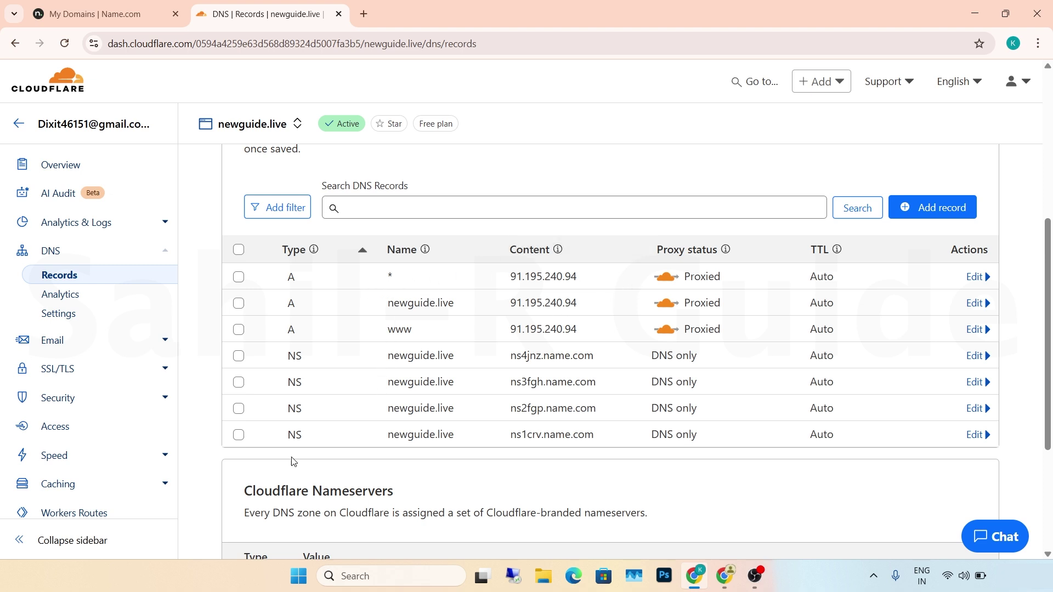
- Select all seven DNS records and delete them, confirming with DELETE
{"action": "left_click", "coordinate": [239, 250]}
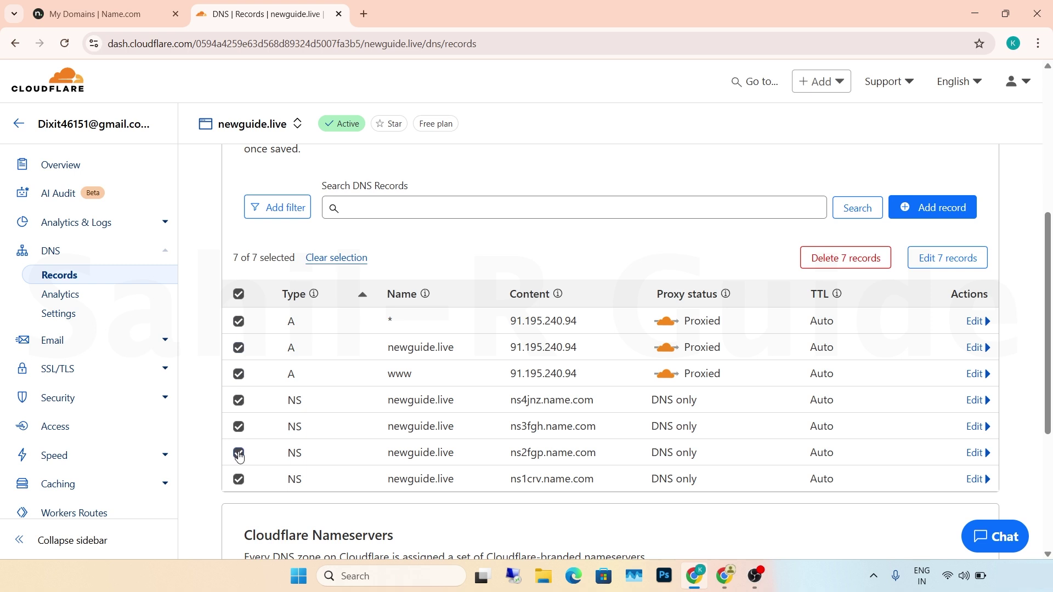
{"action": "left_click", "coordinate": [842, 266]}
{"action": "left_click", "coordinate": [442, 331]}
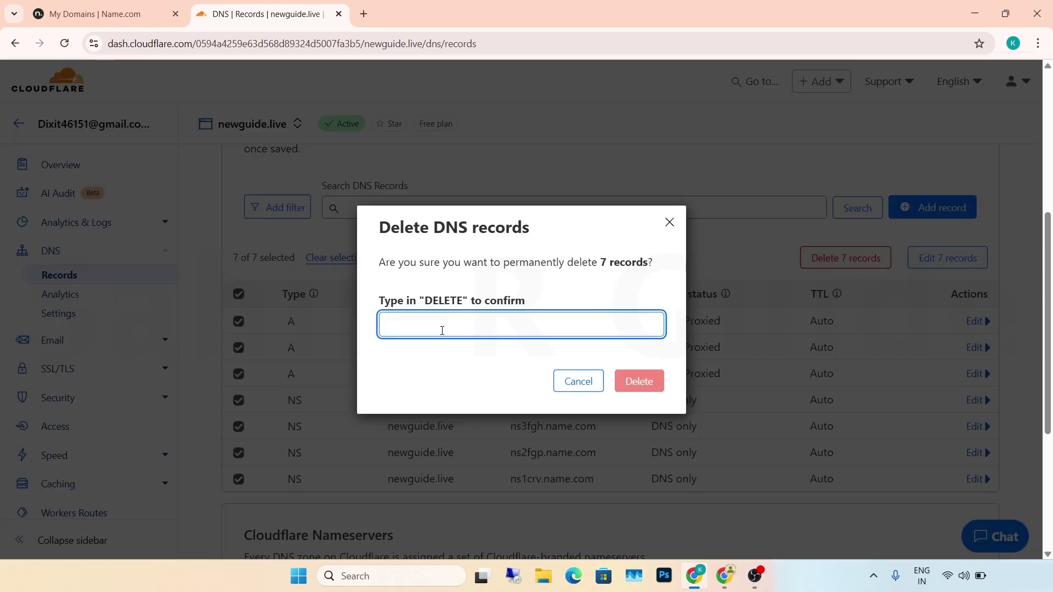
{"action": "type", "text": "DELETE"}
{"action": "left_click", "coordinate": [638, 382]}
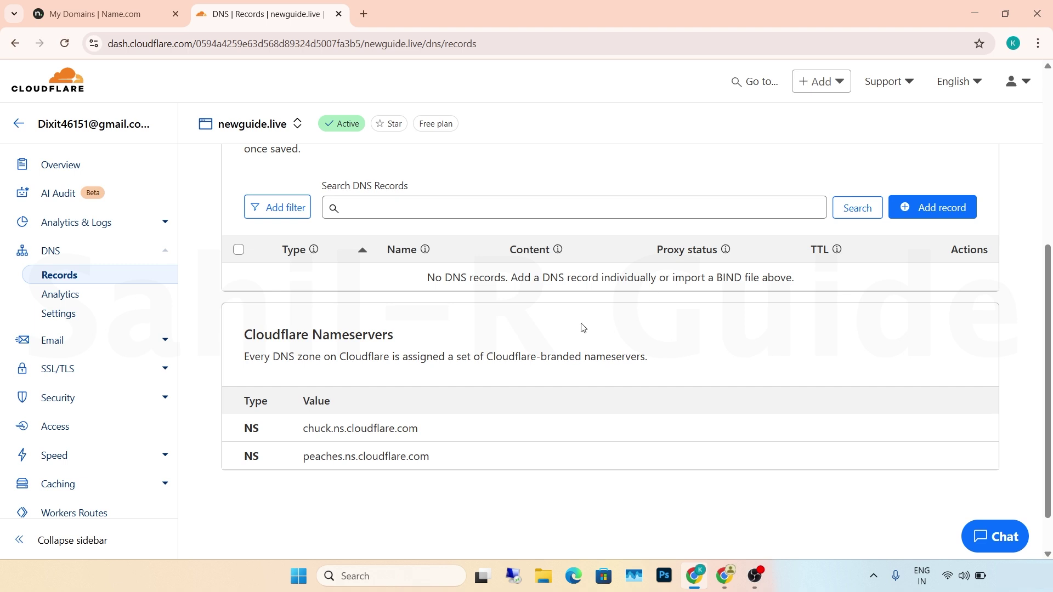
{"action": "left_click", "coordinate": [913, 212]}
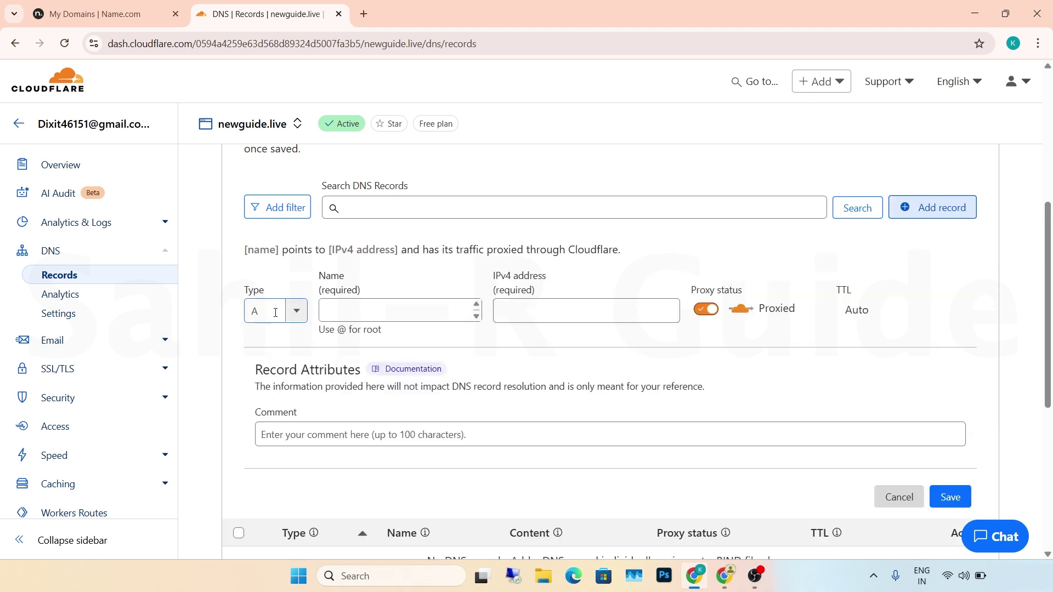
- Save an A record named @ pointing to the EC2 public IP 13.233.137.36, copied from AWS
{"action": "left_click", "coordinate": [300, 317]}
{"action": "left_click", "coordinate": [352, 305]}
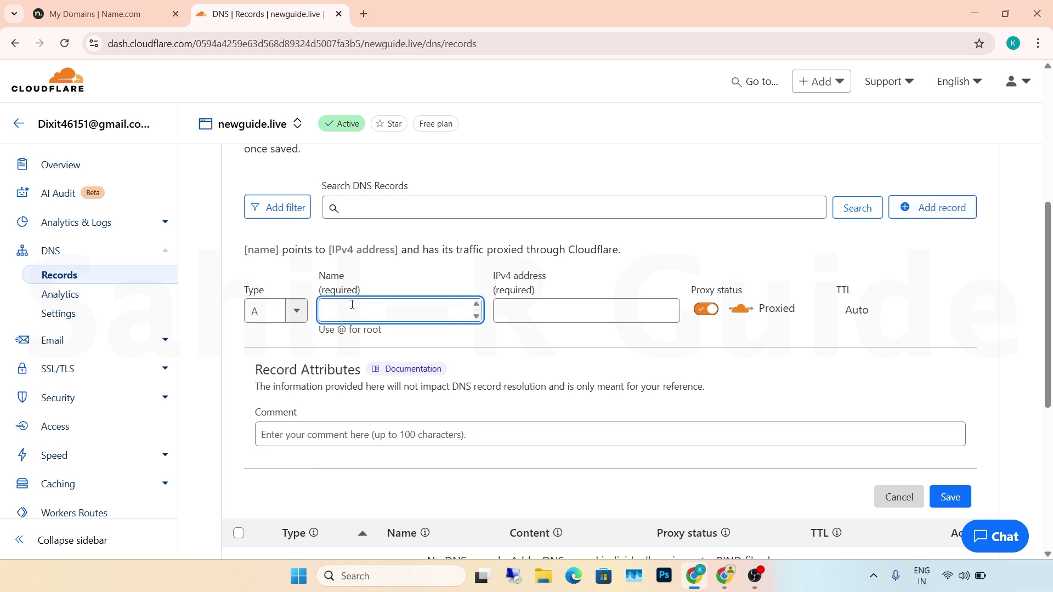
{"action": "type", "text": "@"}
{"action": "left_click", "coordinate": [509, 310]}
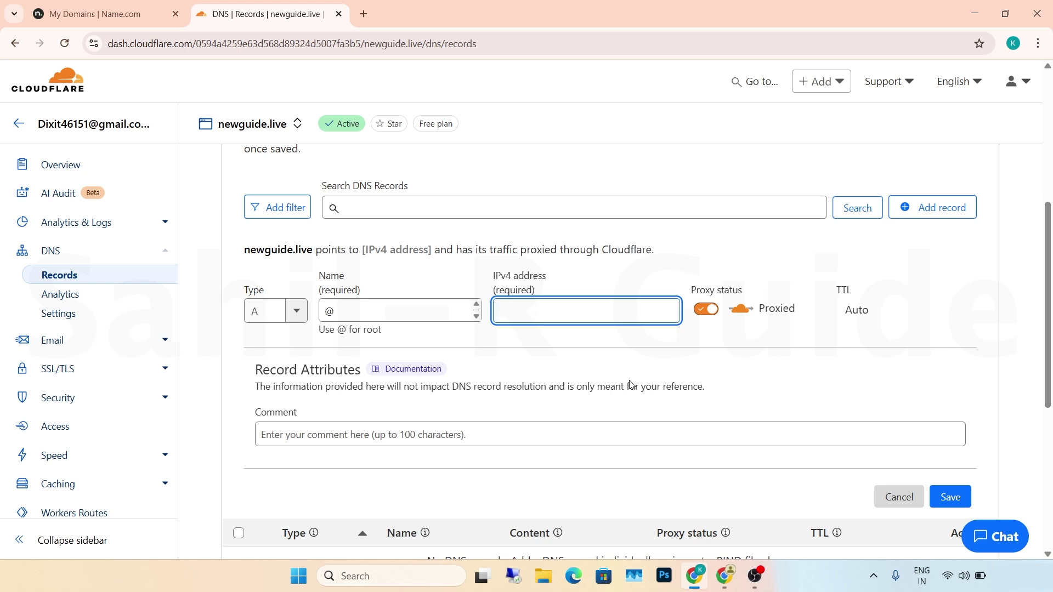
{"action": "mouse_move", "coordinate": [725, 576]}
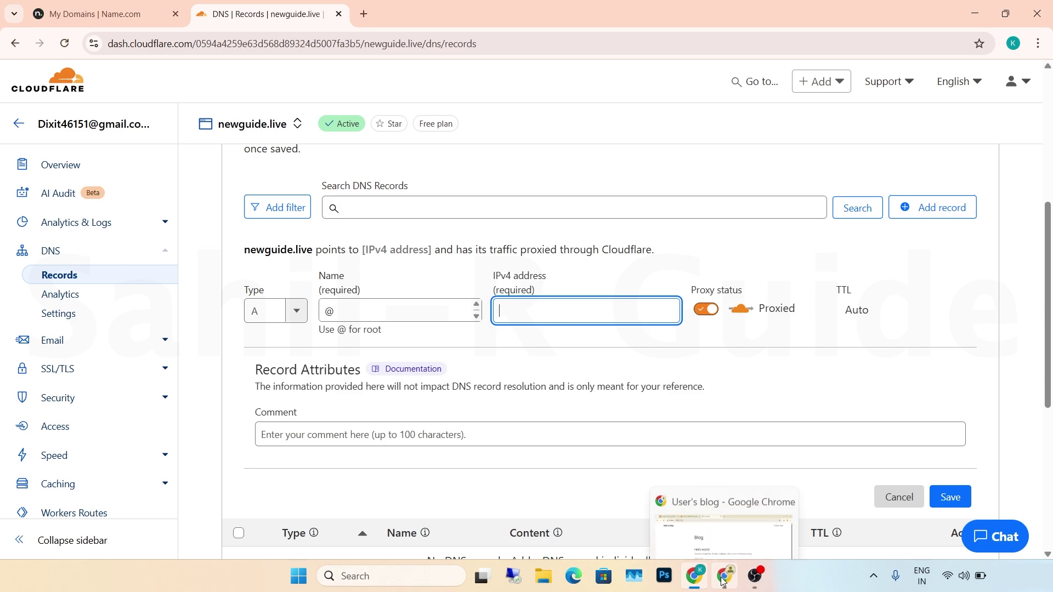
{"action": "left_click", "coordinate": [705, 502]}
{"action": "left_click", "coordinate": [281, 13]}
{"action": "left_click", "coordinate": [480, 212]}
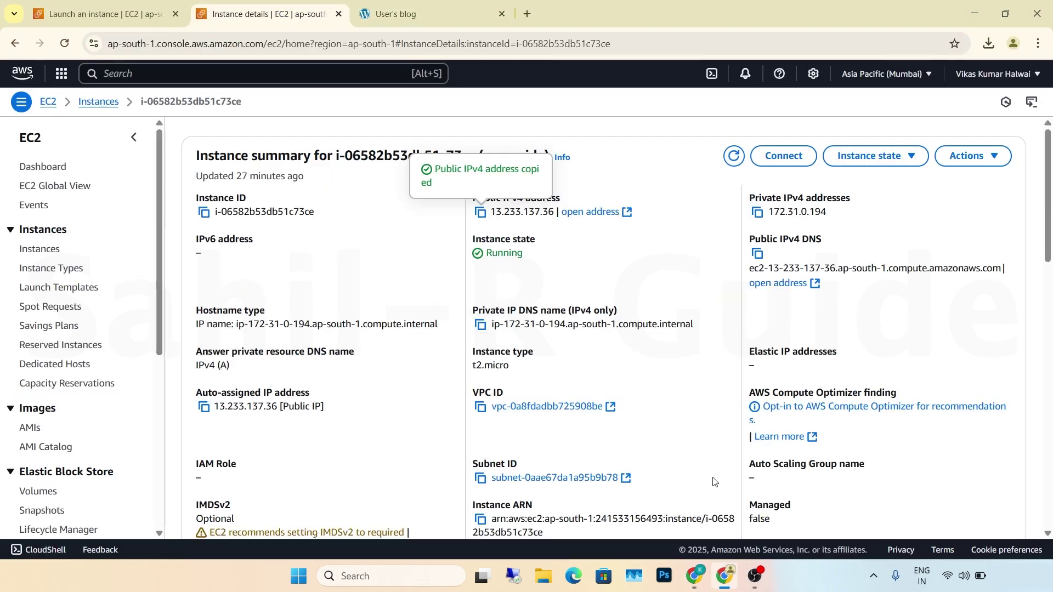
{"action": "key", "text": "alt+Tab"}
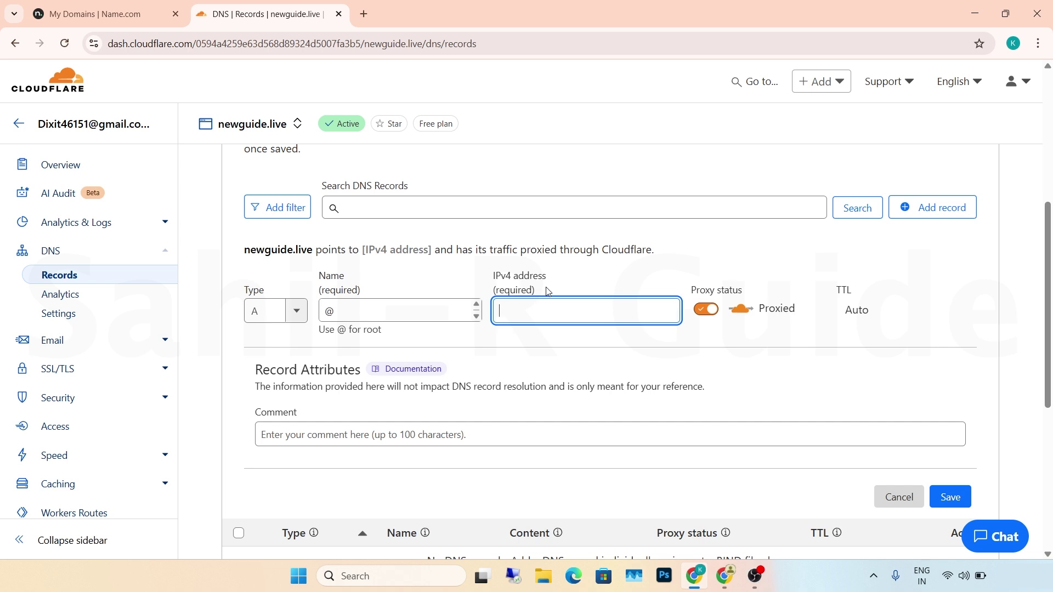
{"action": "key", "text": "ctrl+v"}
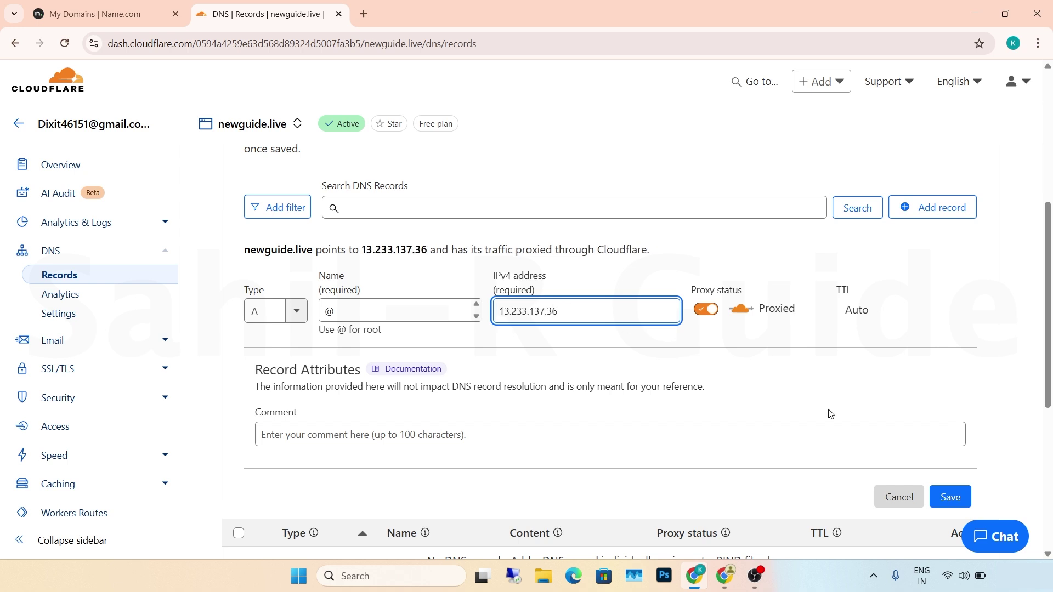
{"action": "left_click", "coordinate": [950, 495]}
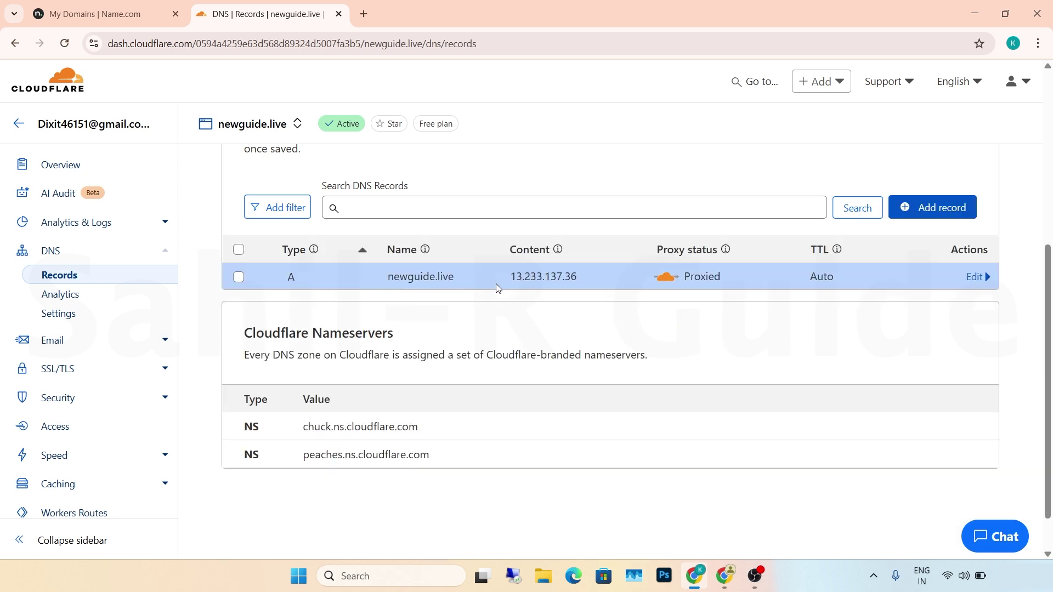
- Add a CNAME record named www with target newguide.live and save it
{"action": "left_click", "coordinate": [904, 207]}
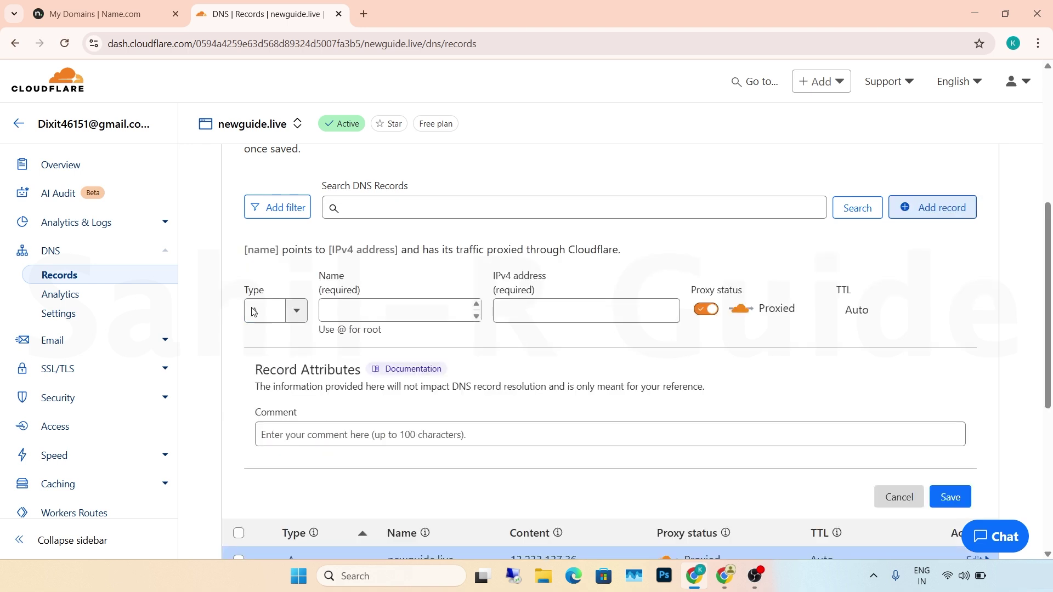
{"action": "left_click", "coordinate": [295, 315]}
{"action": "left_click", "coordinate": [265, 443]}
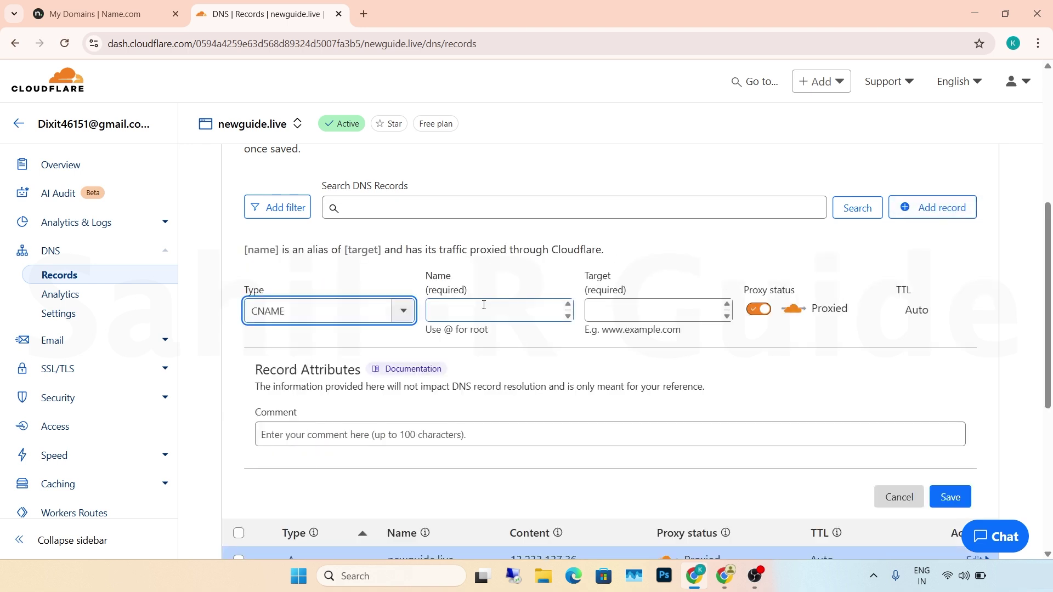
{"action": "left_click", "coordinate": [467, 311]}
{"action": "type", "text": "www"}
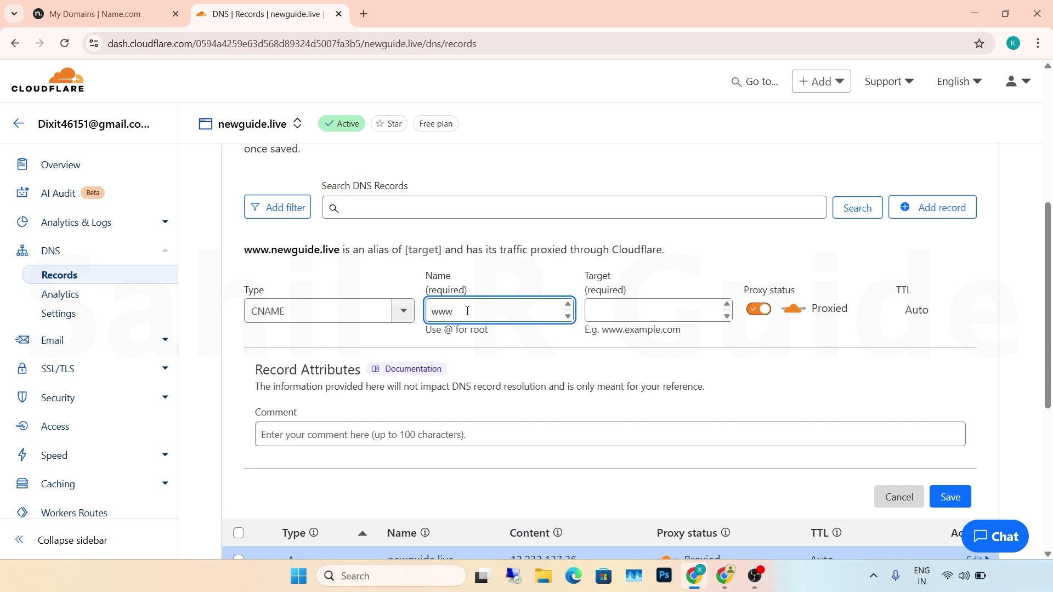
{"action": "left_click", "coordinate": [653, 307]}
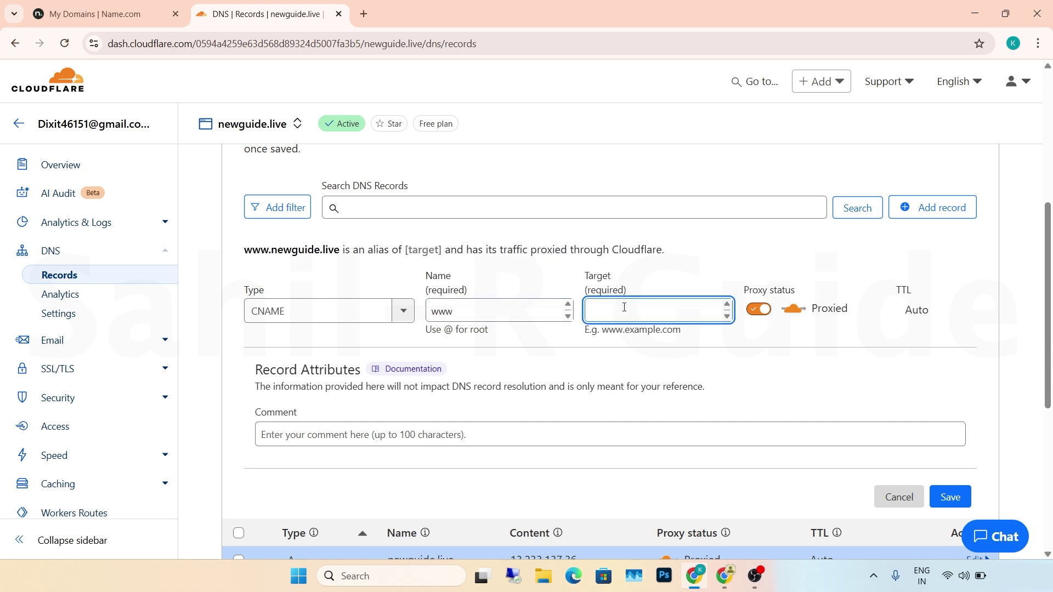
{"action": "left_click", "coordinate": [74, 13]}
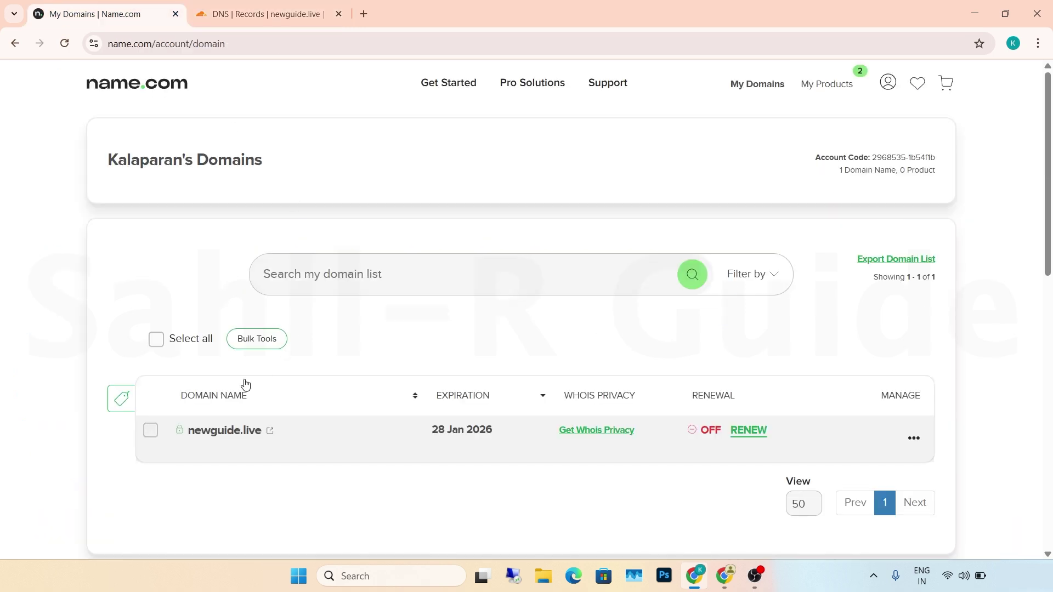
{"action": "left_click_drag", "start_coordinate": [263, 445], "coordinate": [203, 449]}
{"action": "key", "text": "ctrl+c"}
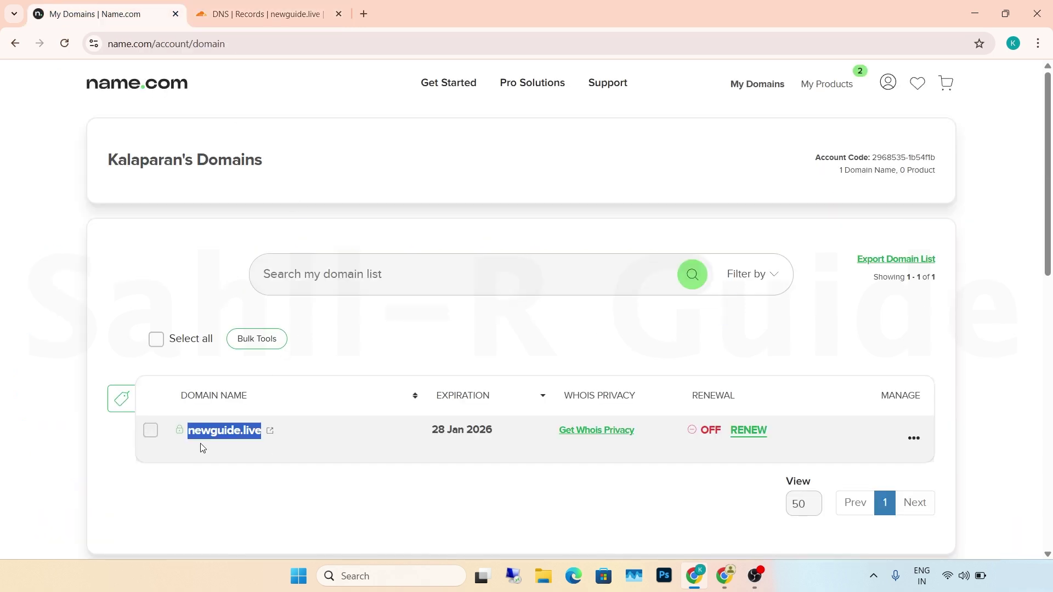
{"action": "left_click", "coordinate": [219, 20]}
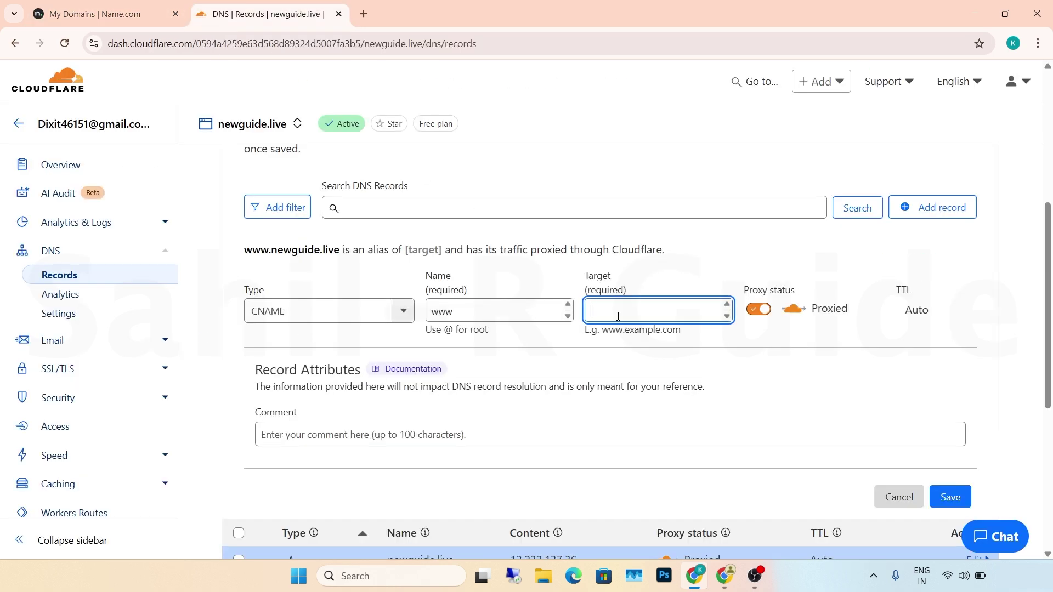
{"action": "key", "text": "ctrl+v"}
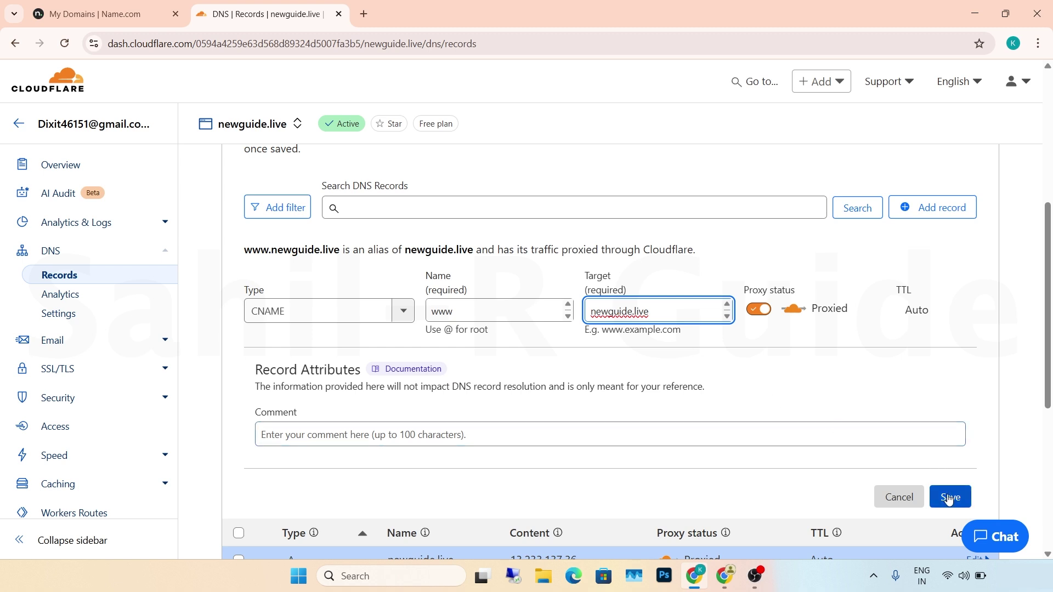
{"action": "left_click", "coordinate": [950, 497]}
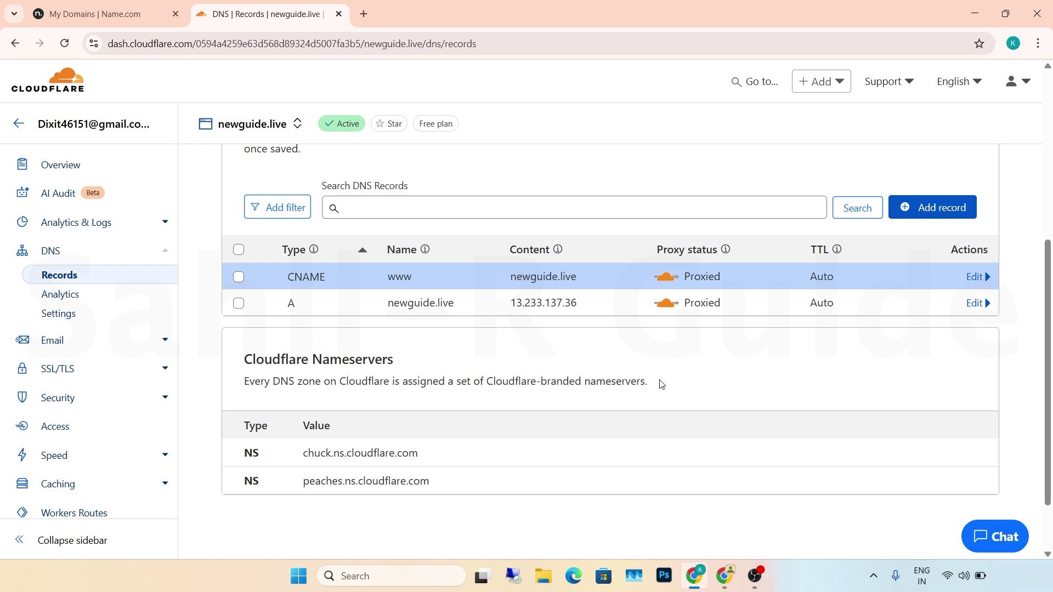
- Enable Always Use HTTPS in SSL/TLS Edge Certificates for newguide.live and open a blank tab
{"action": "left_click", "coordinate": [163, 373]}
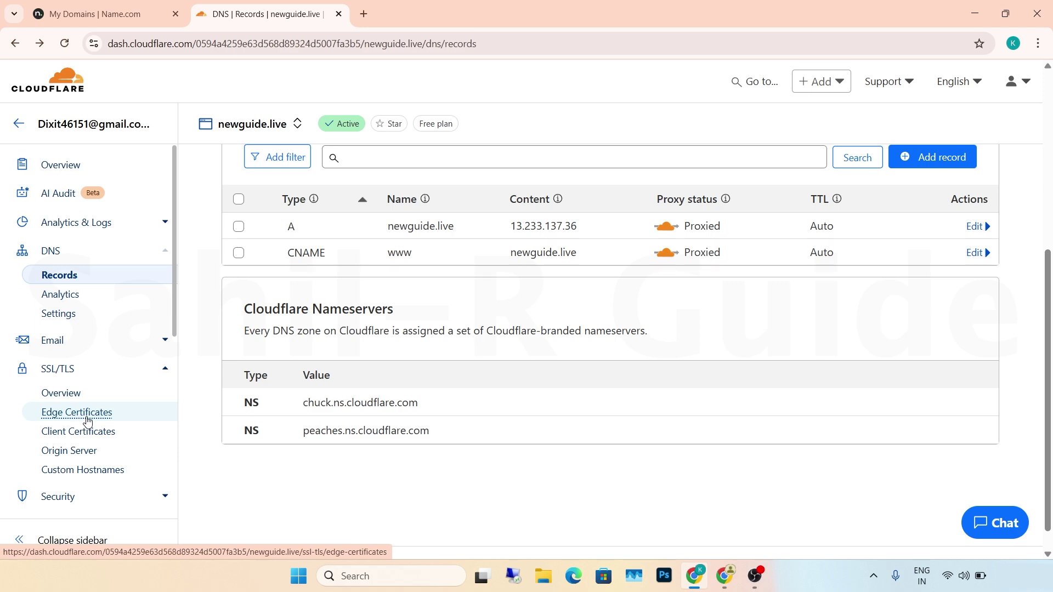
{"action": "left_click", "coordinate": [104, 418]}
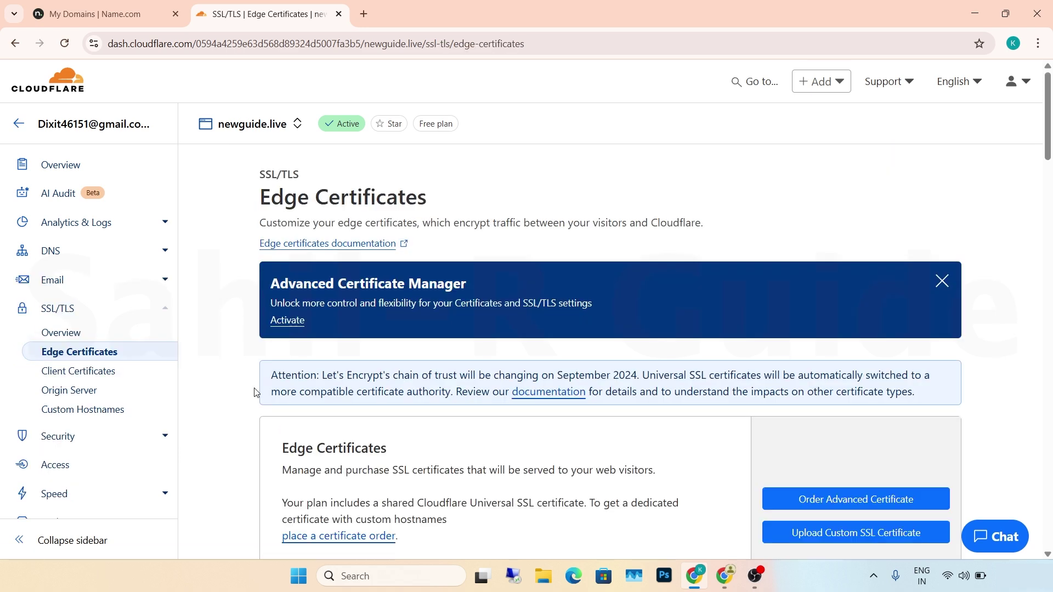
{"action": "scroll", "coordinate": [254, 390], "scroll_direction": "down", "scroll_amount": 5}
{"action": "scroll", "coordinate": [254, 389], "scroll_direction": "down", "scroll_amount": 3}
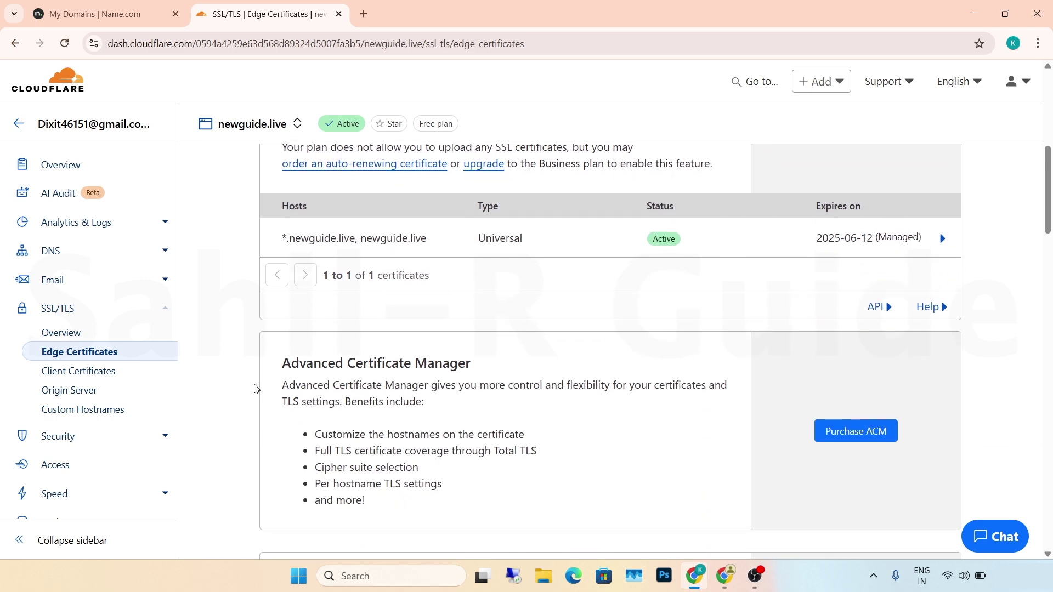
{"action": "scroll", "coordinate": [254, 388], "scroll_direction": "down", "scroll_amount": 6}
{"action": "scroll", "coordinate": [254, 390], "scroll_direction": "down", "scroll_amount": 6}
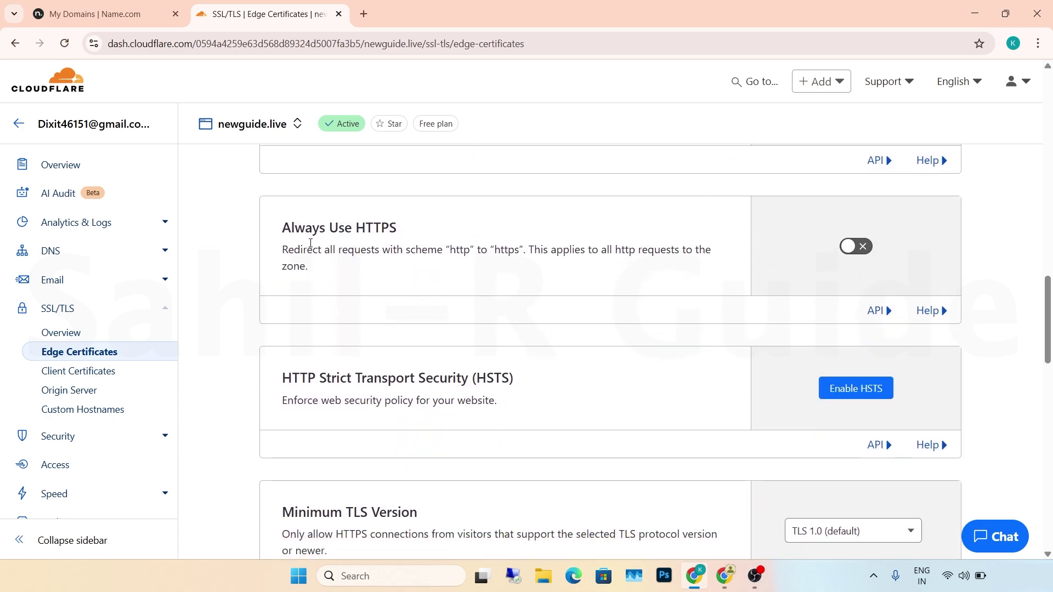
{"action": "left_click", "coordinate": [849, 252]}
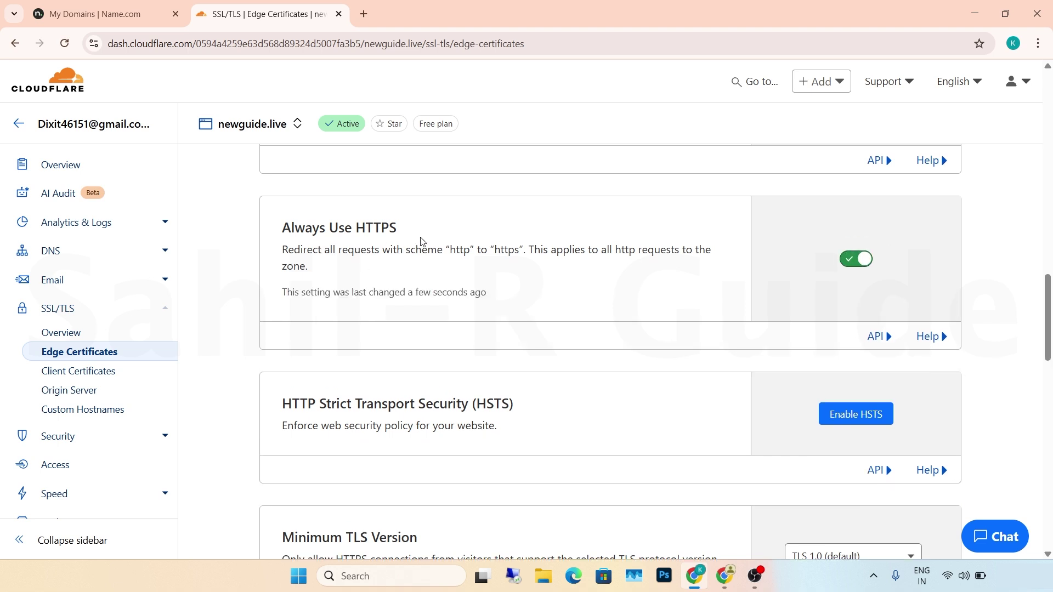
{"action": "scroll", "coordinate": [231, 387], "scroll_direction": "up", "scroll_amount": 1}
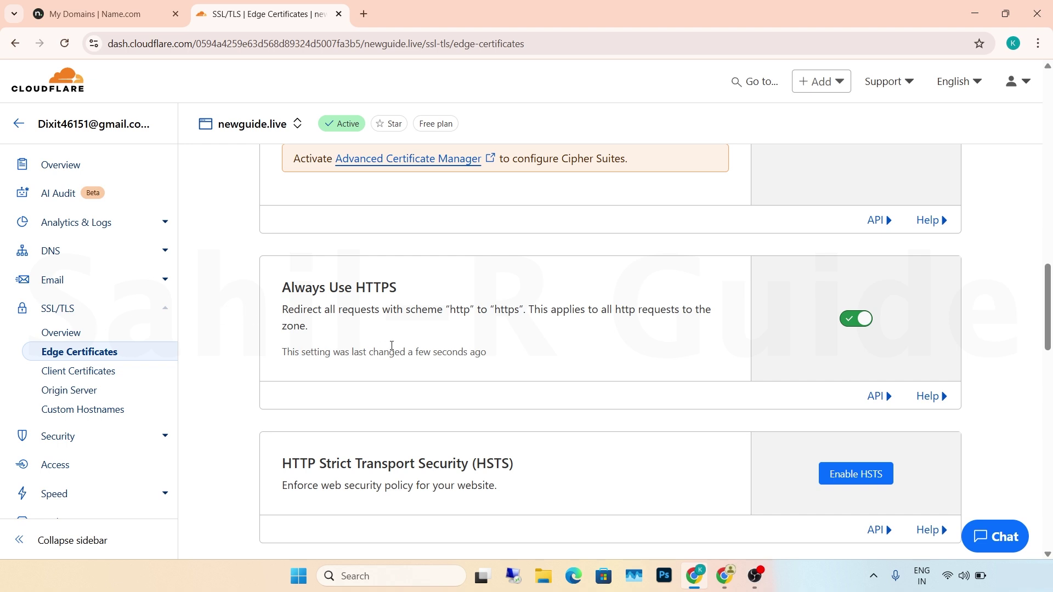
{"action": "left_click", "coordinate": [365, 13]}
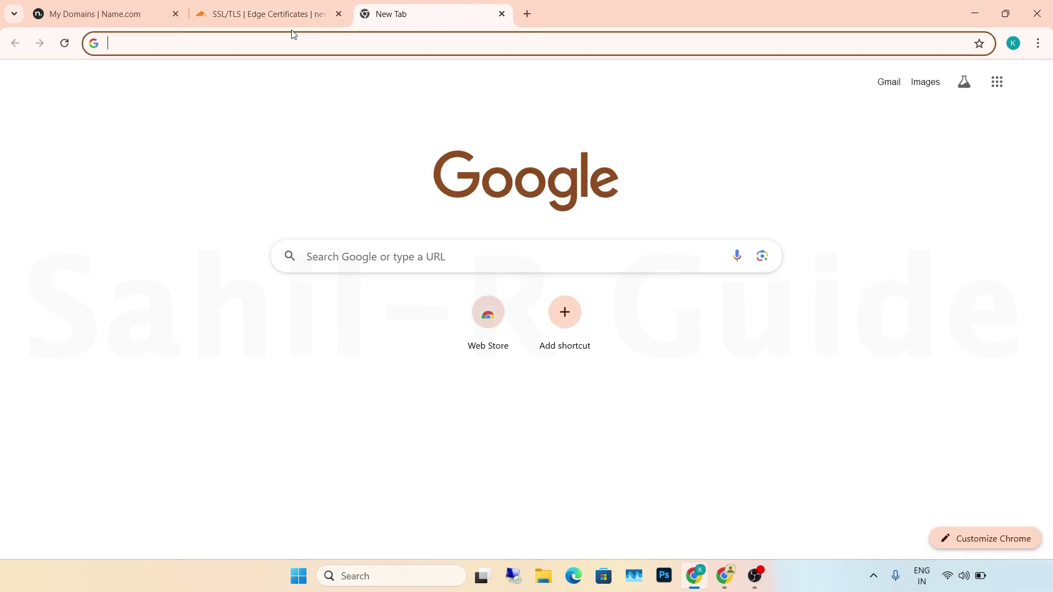
- Load newguide.live, then go to newguide.live/wp-admin to reach the WordPress login page
{"action": "key", "text": "ctrl+v"}
{"action": "key", "text": "Return"}
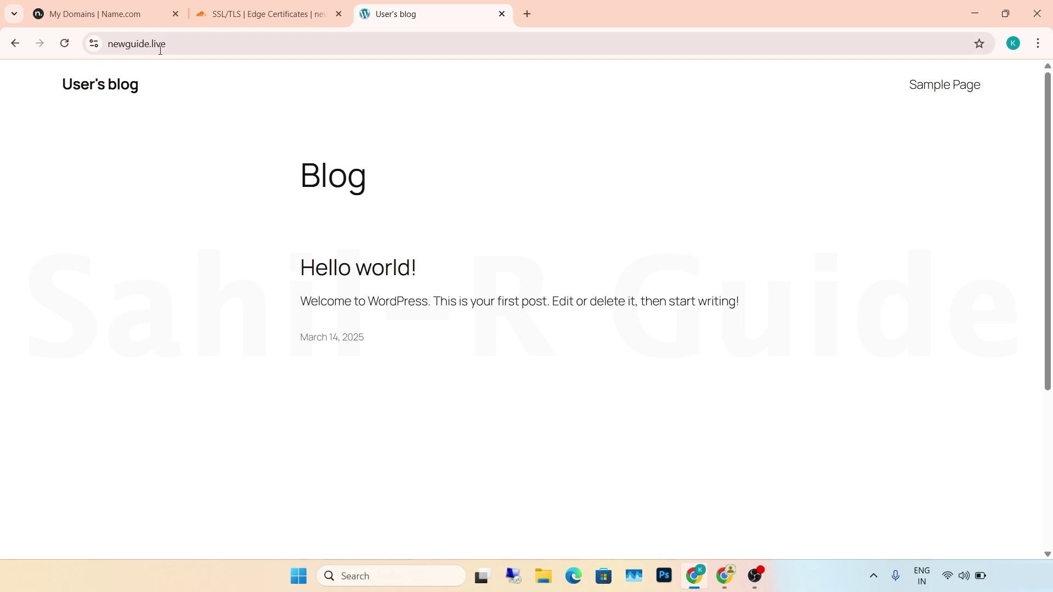
{"action": "left_click", "coordinate": [231, 43]}
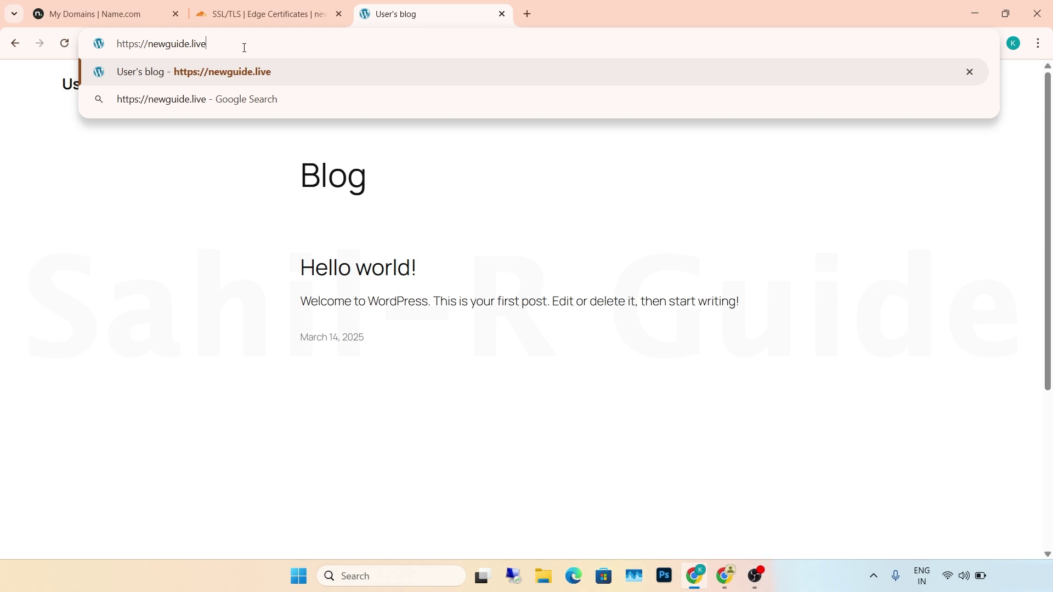
{"action": "type", "text": "/wp-"}
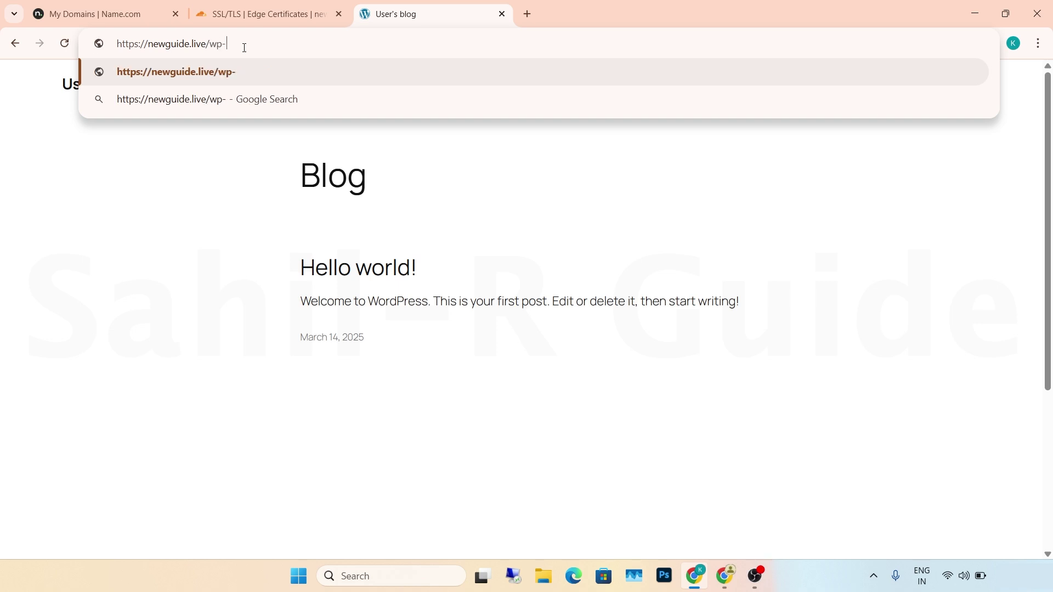
{"action": "type", "text": "admin"}
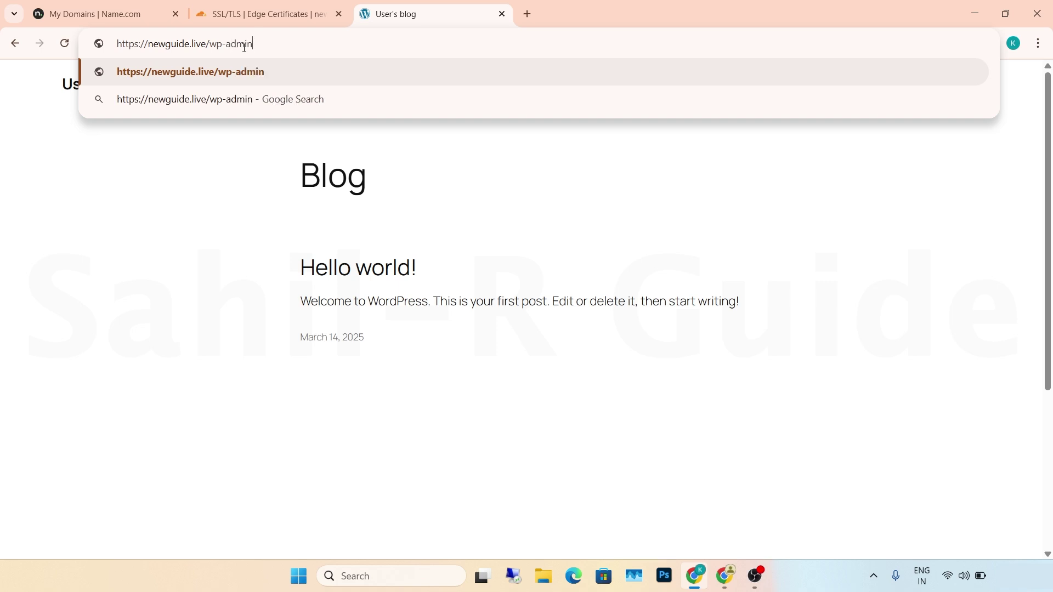
{"action": "key", "text": "Return"}
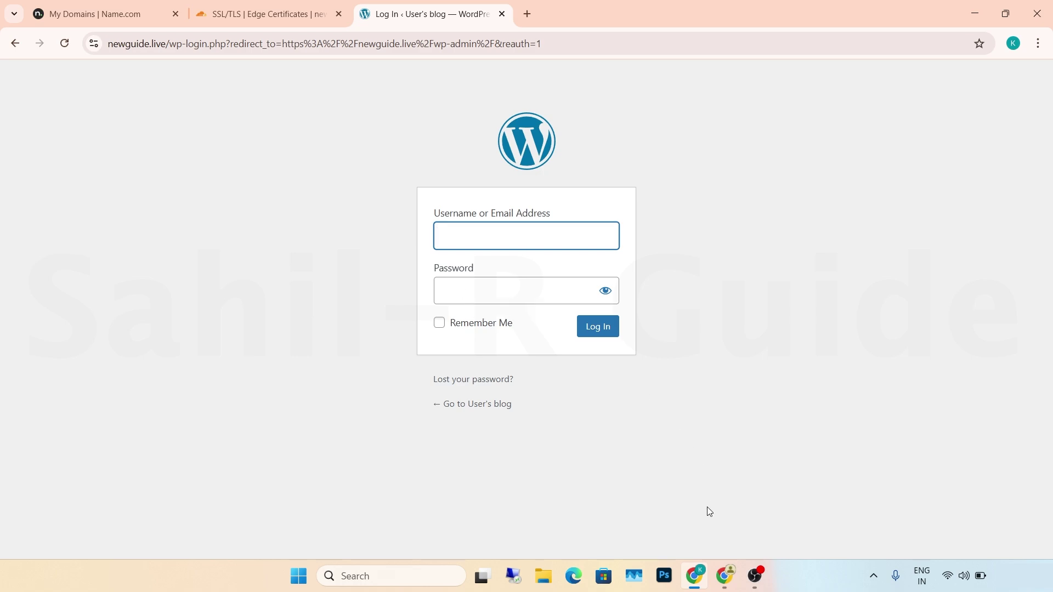
- Open the EC2 instance's system log via Actions > Monitor and troubleshoot > Get system log
{"action": "left_click", "coordinate": [725, 576]}
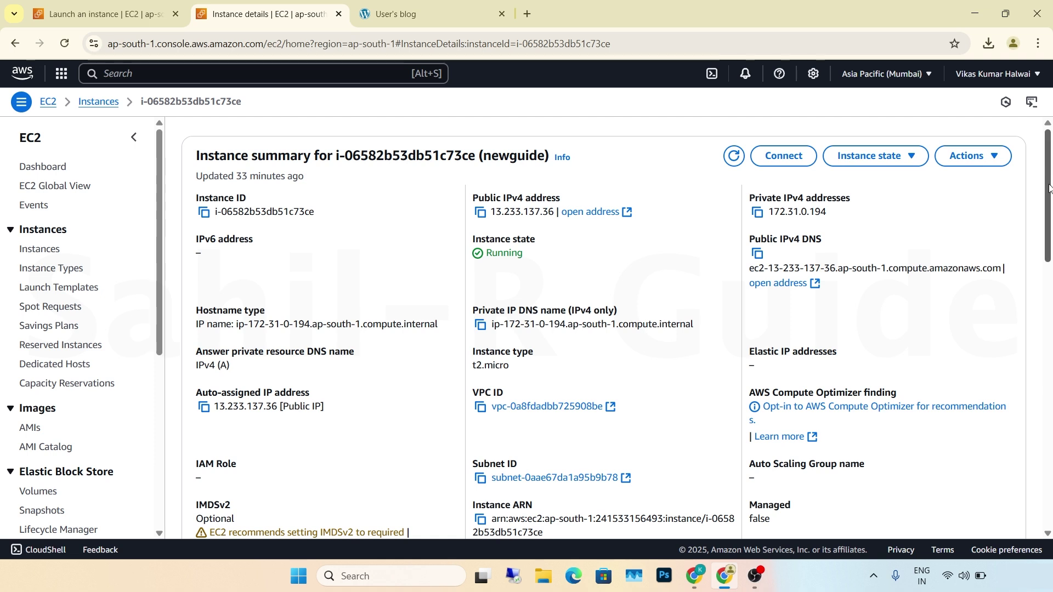
{"action": "left_click", "coordinate": [998, 157]}
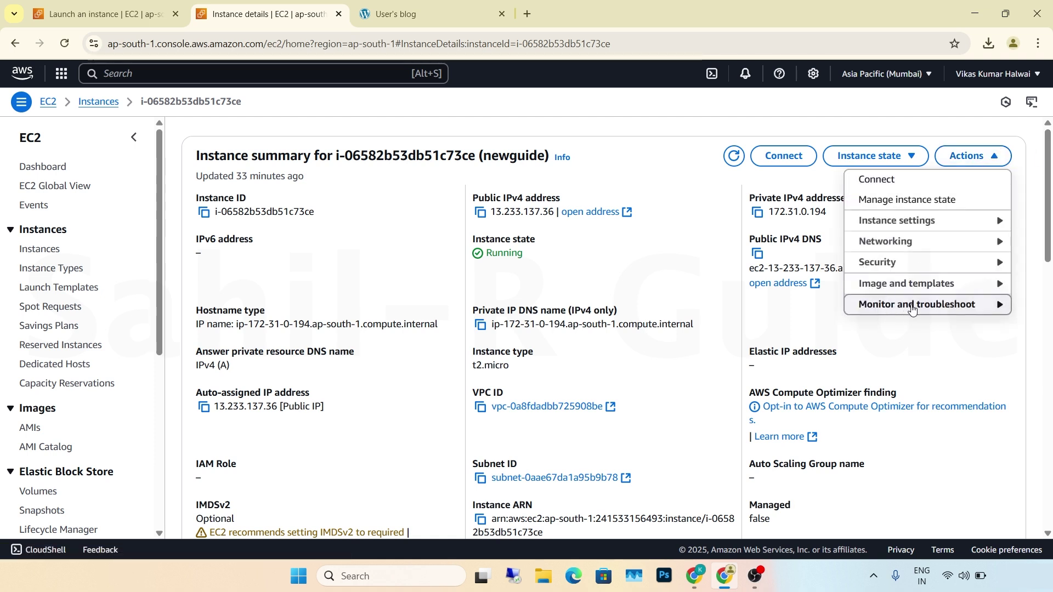
{"action": "left_click", "coordinate": [953, 308]}
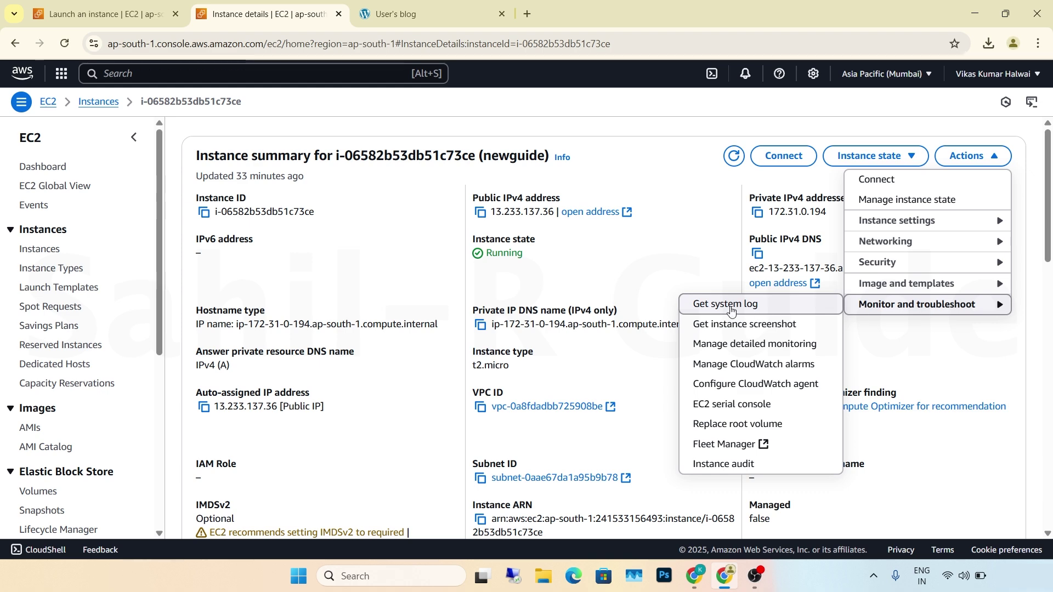
{"action": "left_click", "coordinate": [753, 307]}
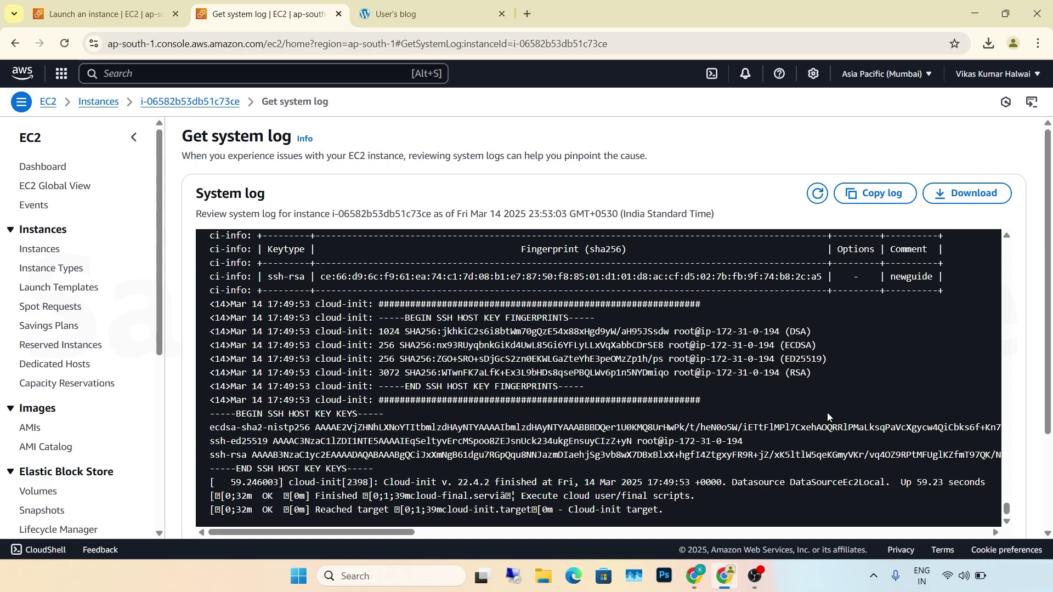
{"action": "scroll", "coordinate": [828, 414], "scroll_direction": "up", "scroll_amount": 1}
{"action": "scroll", "coordinate": [828, 416], "scroll_direction": "up", "scroll_amount": 15}
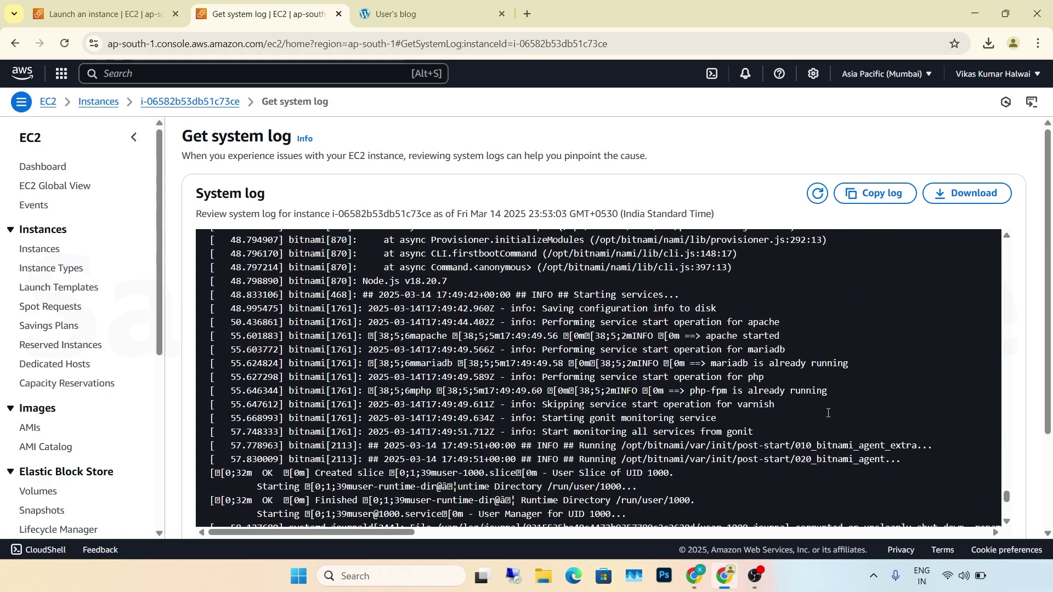
{"action": "scroll", "coordinate": [828, 416], "scroll_direction": "up", "scroll_amount": 10}
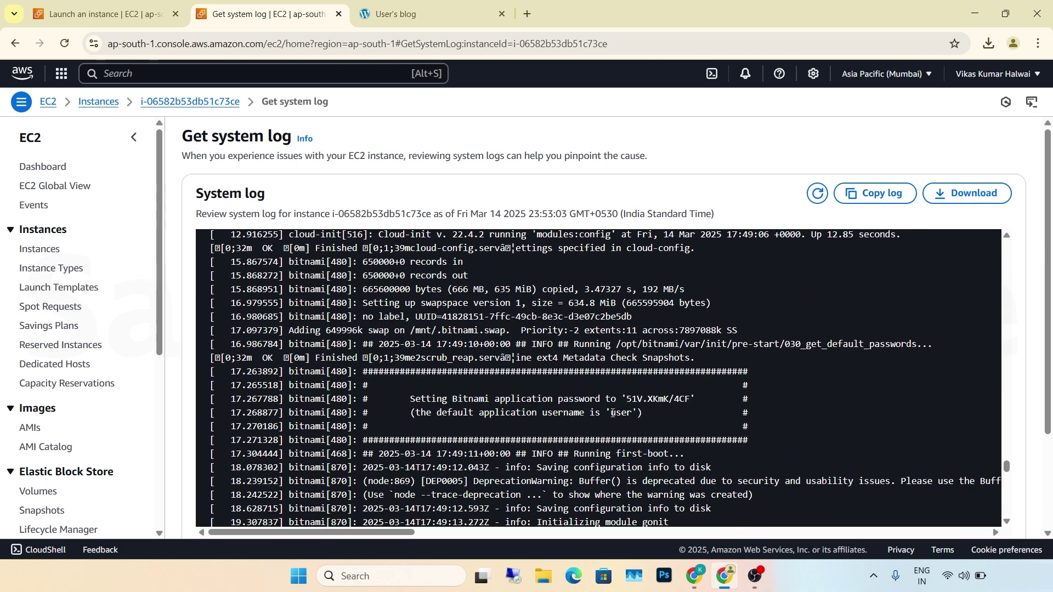
- Copy the default username and application password from the log into WordPress login and submit
{"action": "left_click_drag", "start_coordinate": [613, 414], "coordinate": [631, 422]}
{"action": "mouse_move", "coordinate": [694, 576]}
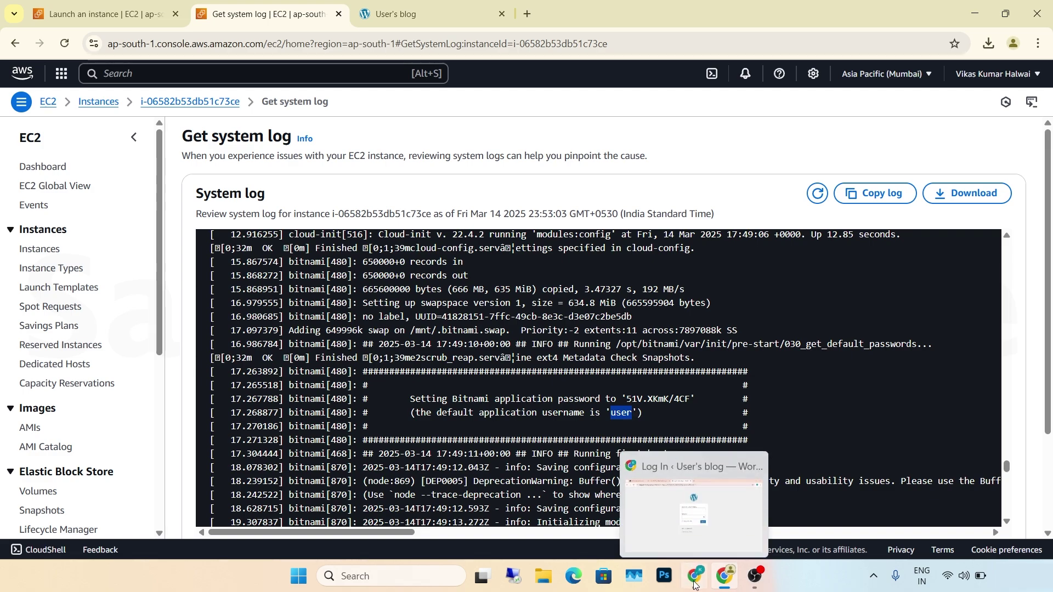
{"action": "left_click", "coordinate": [689, 488]}
{"action": "left_click", "coordinate": [718, 515]}
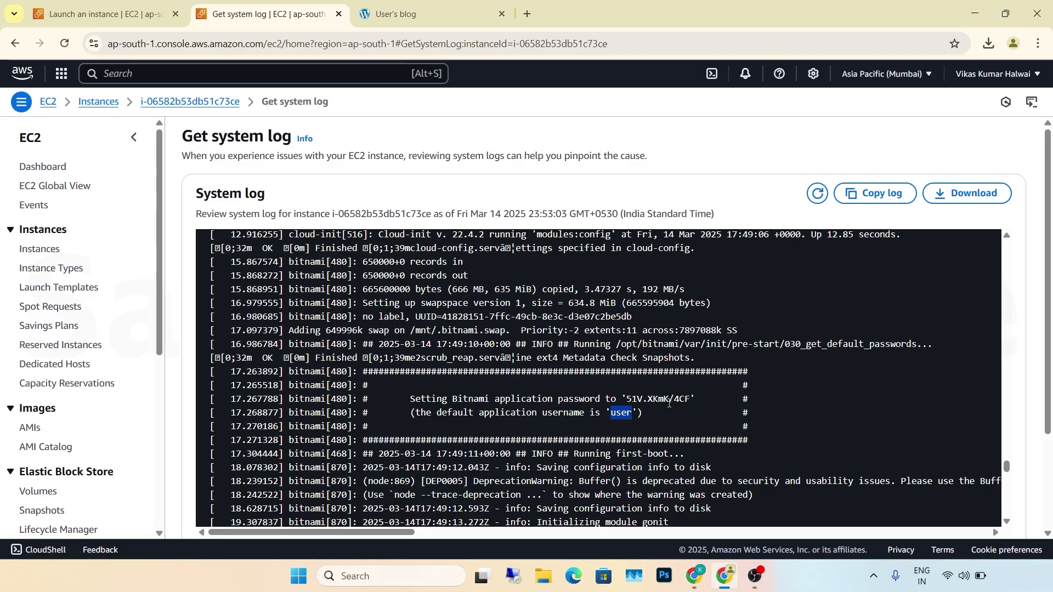
{"action": "left_click_drag", "start_coordinate": [626, 399], "coordinate": [691, 409]}
{"action": "left_click", "coordinate": [695, 576]}
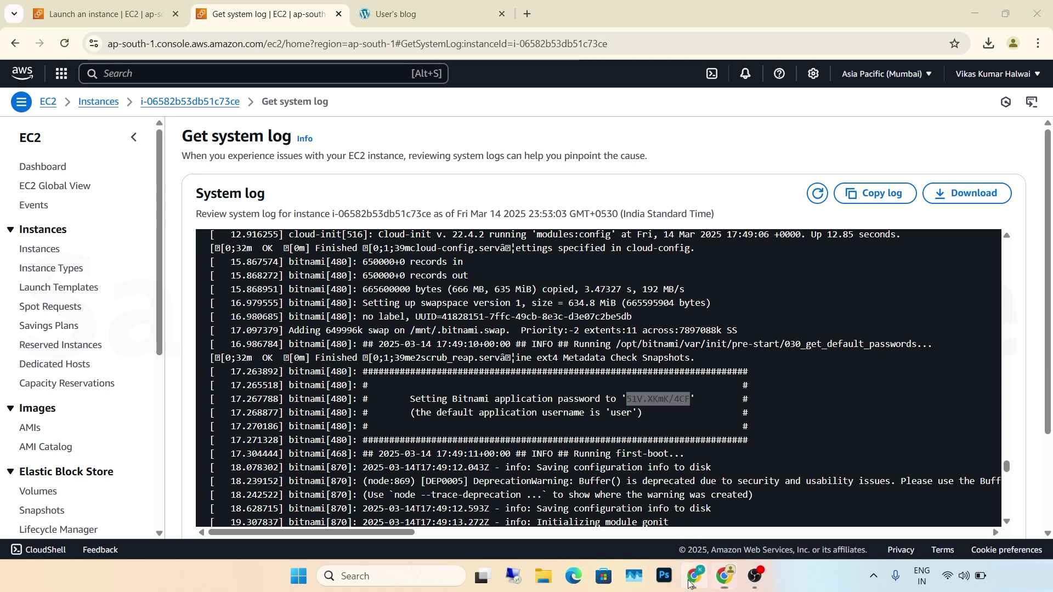
{"action": "left_click", "coordinate": [492, 298]}
{"action": "key", "text": "ctrl+v"}
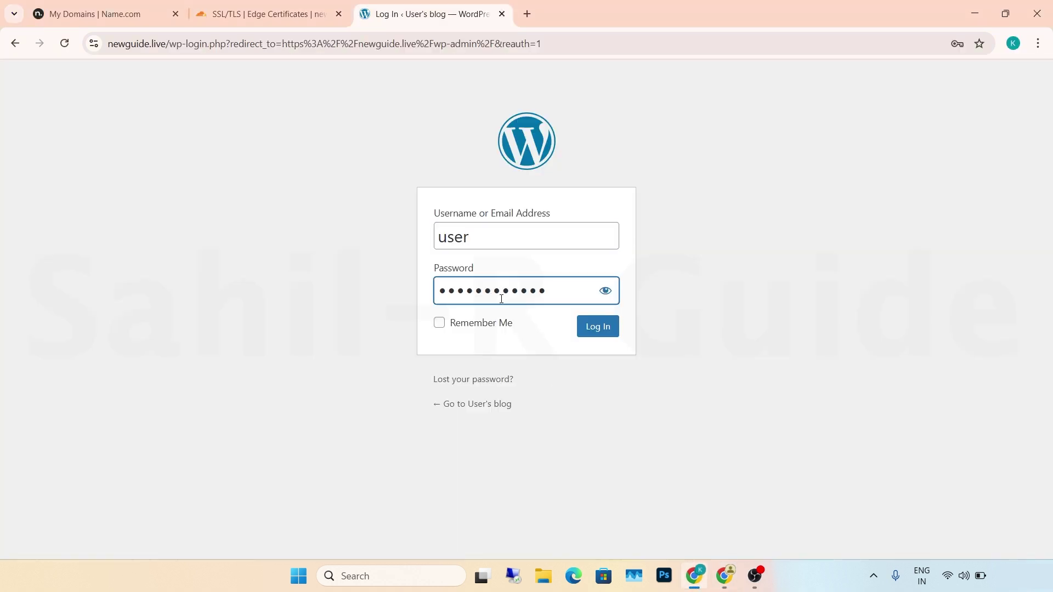
{"action": "left_click", "coordinate": [597, 329]}
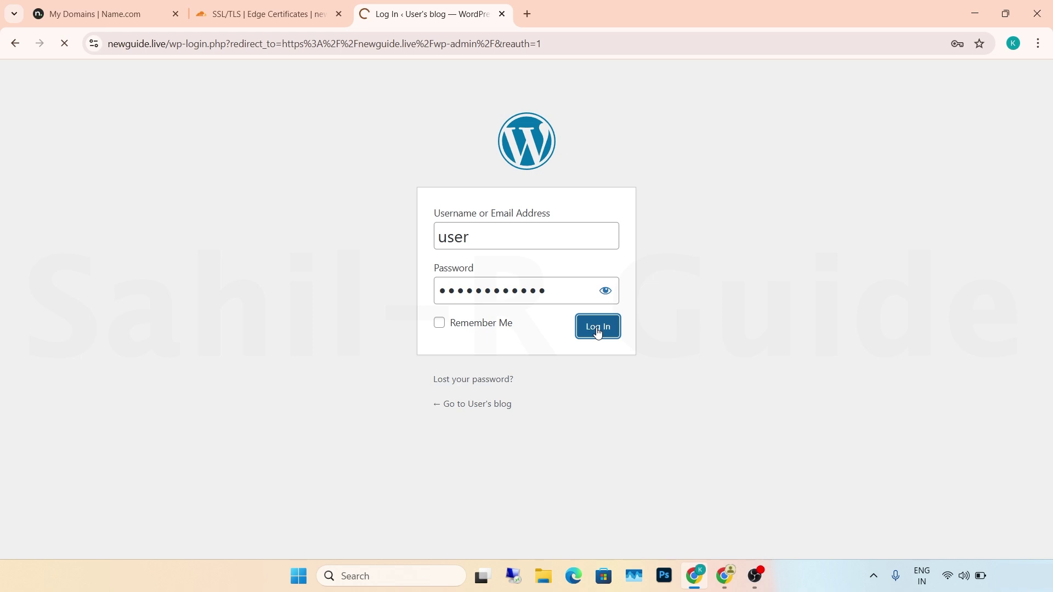